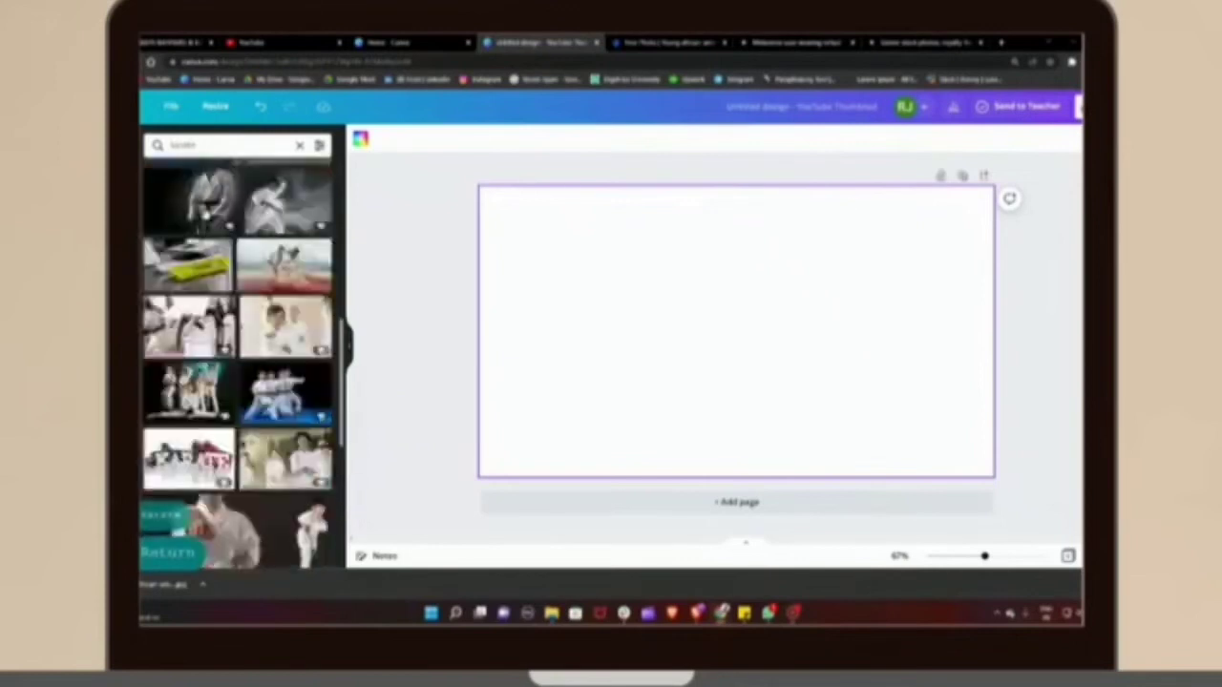
# Add the dark, smoky photo of a woman doing a high karate kick to the page and remove its background
pyautogui.scroll(-10, 238, 363)
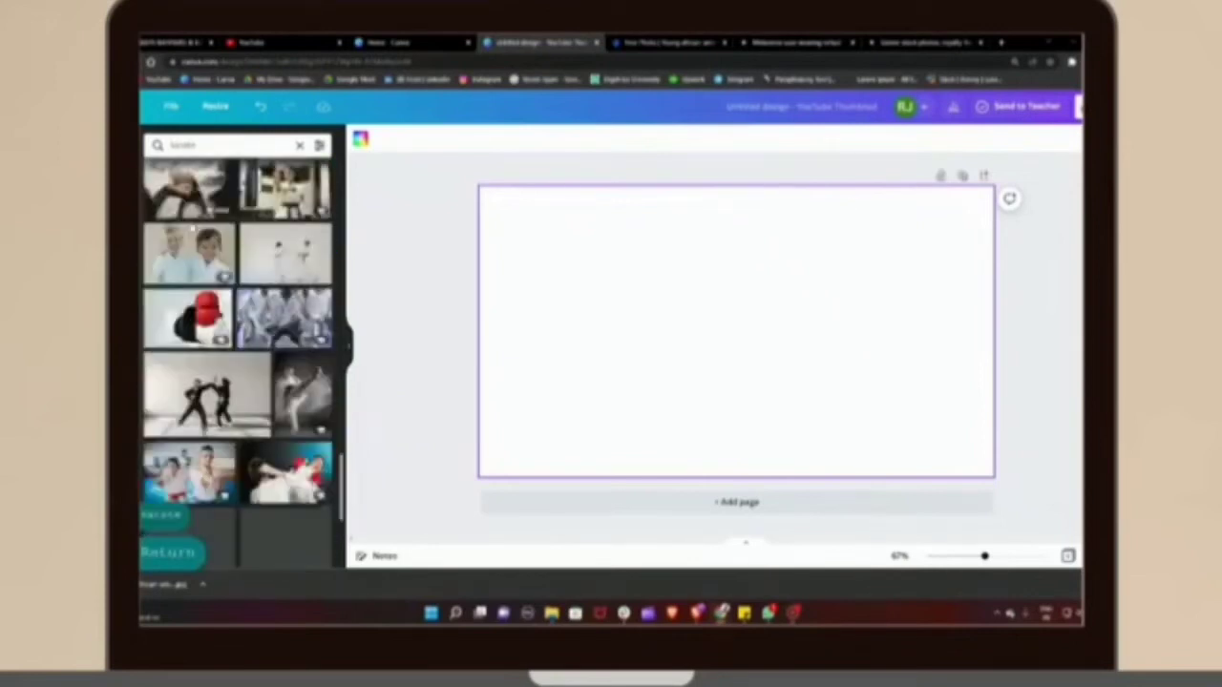
pyautogui.click(291, 234)
pyautogui.click(379, 138)
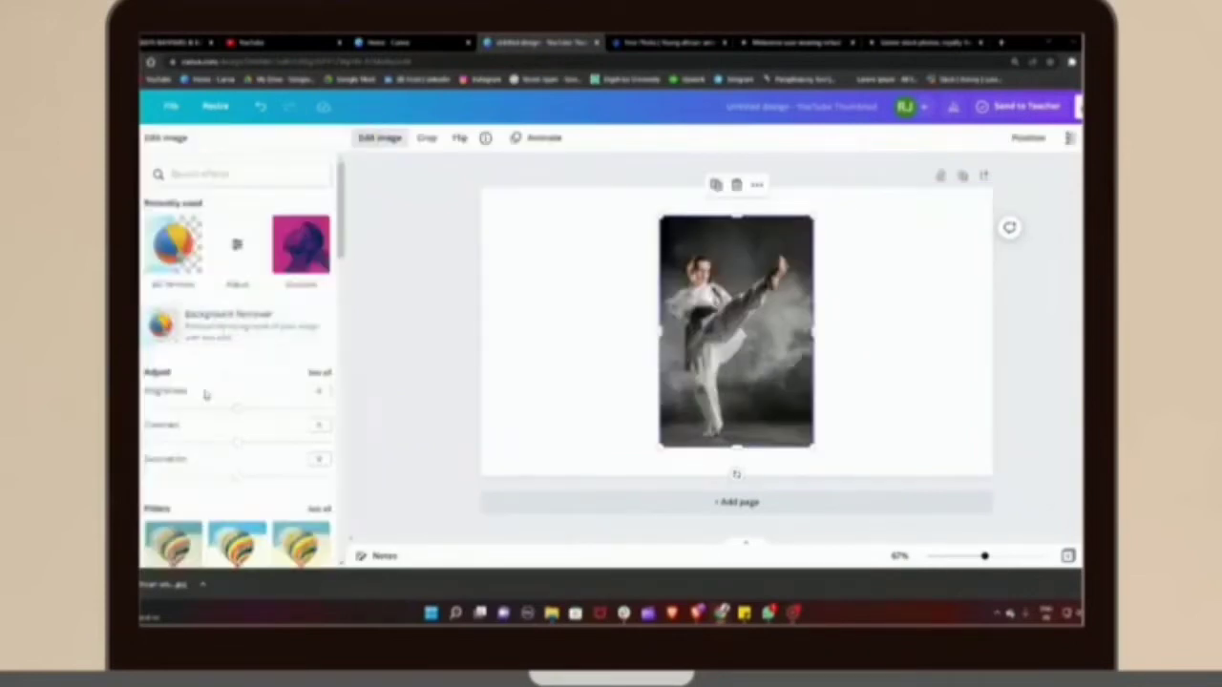
pyautogui.click(229, 320)
pyautogui.click(378, 137)
pyautogui.doubleClick(179, 146)
pyautogui.write('kumfu')
pyautogui.press('Return')
pyautogui.click(179, 150)
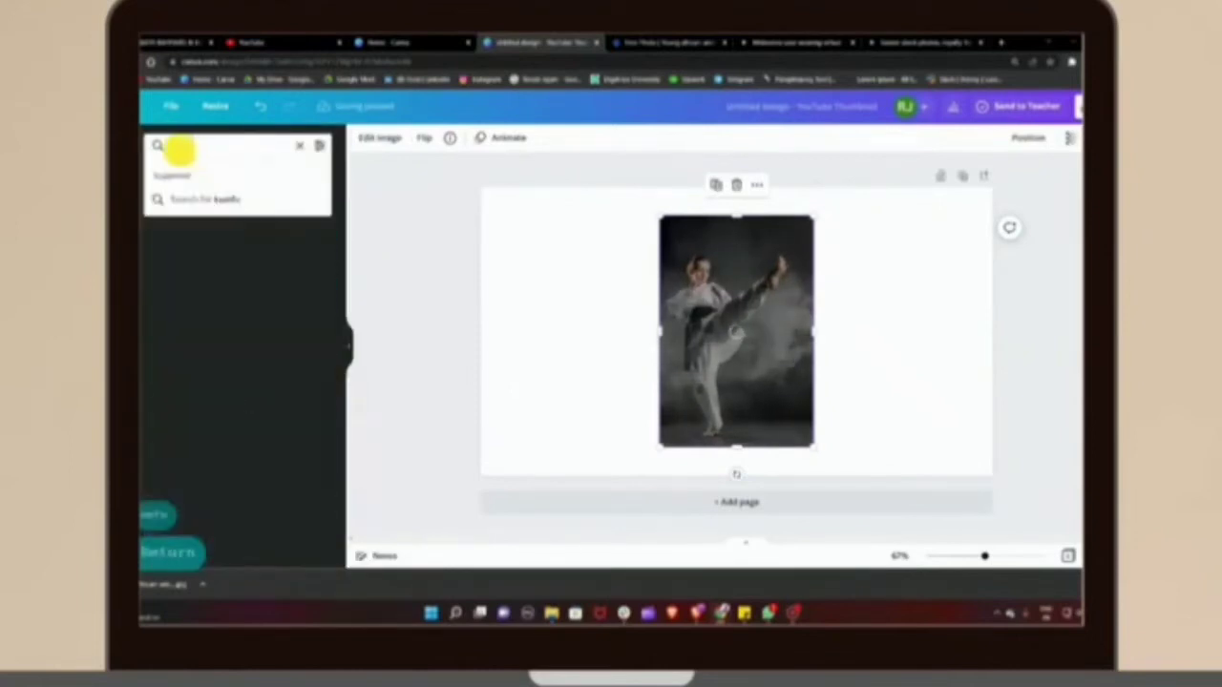
pyautogui.press('BackSpace')
pyautogui.click(209, 141)
pyautogui.press('BackSpace')
pyautogui.press('BackSpace')
pyautogui.press('BackSpace')
# Enlarge the karate cut-out and position it along the page's right edge, spanning nearly the full height
pyautogui.moveTo(733, 377); pyautogui.dragTo(933, 349)
pyautogui.moveTo(859, 417); pyautogui.dragTo(772, 500)
pyautogui.moveTo(837, 399); pyautogui.dragTo(856, 373)
pyautogui.click(620, 296)
# Add the purple-to-black gradient from the recently used elements and move it to the page's upper-left corner
pyautogui.click(299, 146)
pyautogui.click(296, 149)
pyautogui.click(321, 209)
pyautogui.click(249, 335)
pyautogui.click(459, 138)
pyautogui.click(504, 173)
pyautogui.click(509, 177)
pyautogui.moveTo(693, 322); pyautogui.dragTo(600, 278)
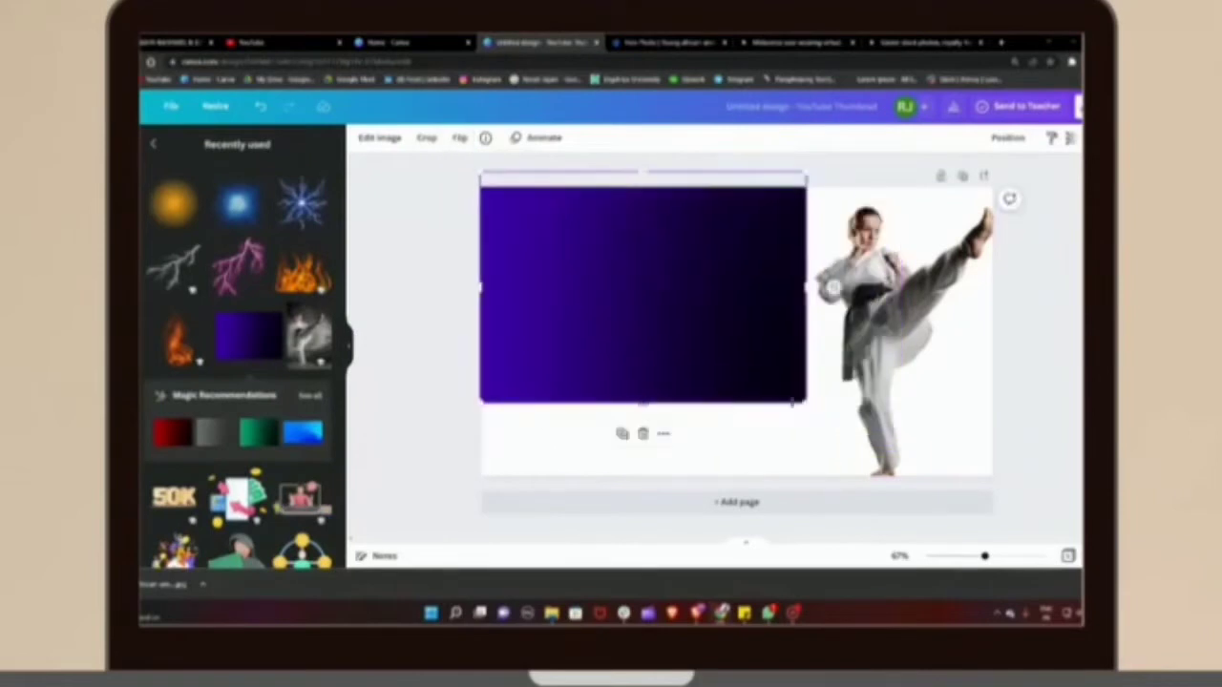
# Set the purple-to-black gradient as the page background
pyautogui.rightClick(670, 232)
pyautogui.click(744, 525)
pyautogui.moveTo(837, 348); pyautogui.dragTo(837, 356)
# Add the blue glow from the recently used elements, enlarge it and place it over the karate figure
pyautogui.click(234, 206)
pyautogui.moveTo(690, 325); pyautogui.dragTo(864, 238)
pyautogui.moveTo(798, 361); pyautogui.dragTo(646, 502)
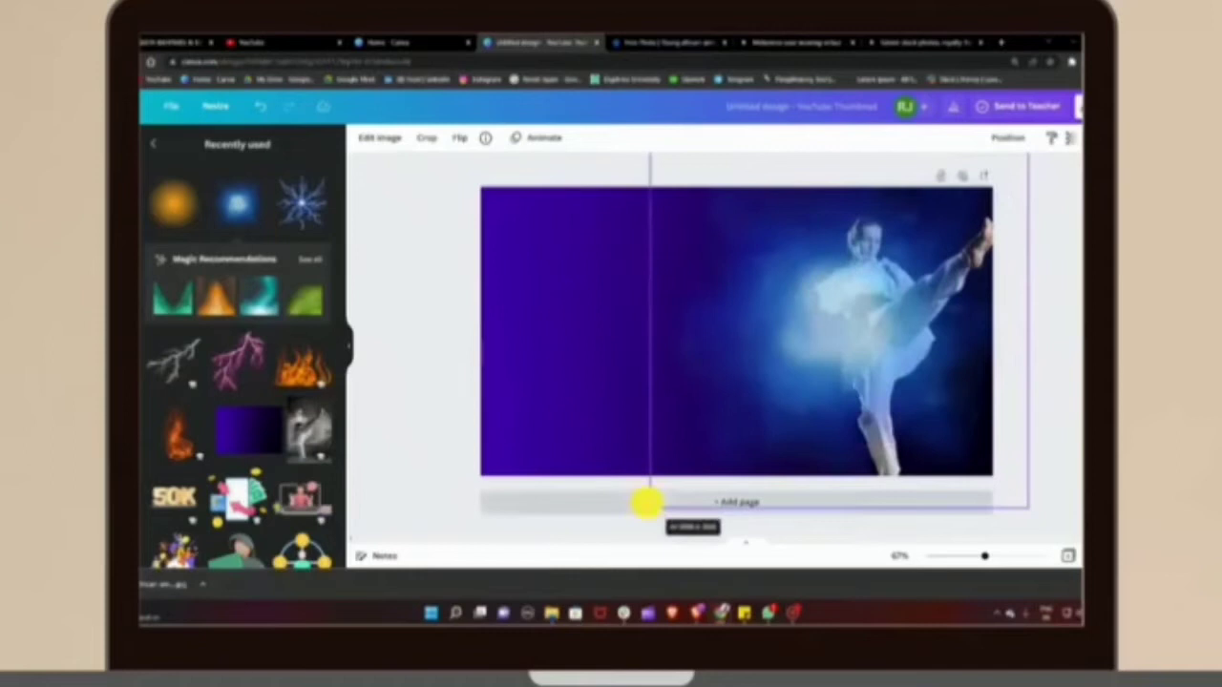
pyautogui.moveTo(859, 375); pyautogui.dragTo(873, 406)
# Add the orange glow, enlarge it and place it over the page's lower-right corner
pyautogui.click(178, 201)
pyautogui.moveTo(771, 301); pyautogui.dragTo(1028, 184)
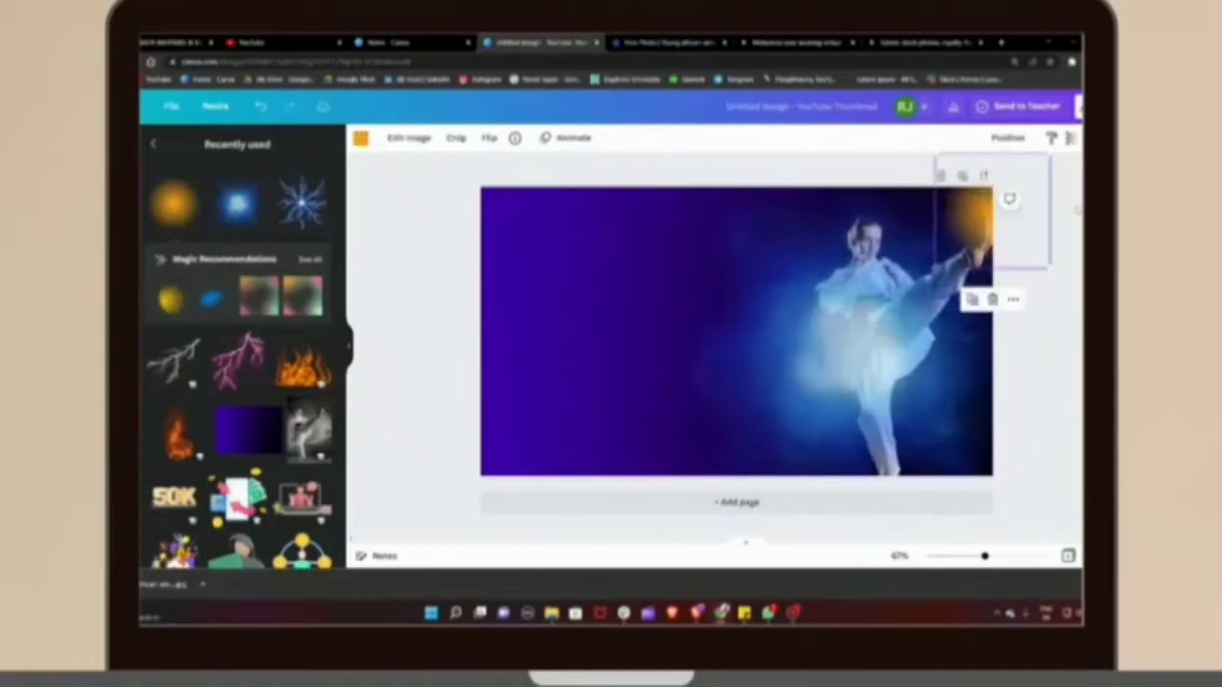
pyautogui.moveTo(937, 270); pyautogui.dragTo(594, 477)
pyautogui.moveTo(835, 312); pyautogui.dragTo(886, 411)
# Add a second orange glow, enlarge it and place it along the page's upper-right edge
pyautogui.click(183, 210)
pyautogui.moveTo(751, 354); pyautogui.dragTo(909, 205)
pyautogui.moveTo(837, 237); pyautogui.dragTo(627, 447)
pyautogui.moveTo(673, 307); pyautogui.dragTo(855, 175)
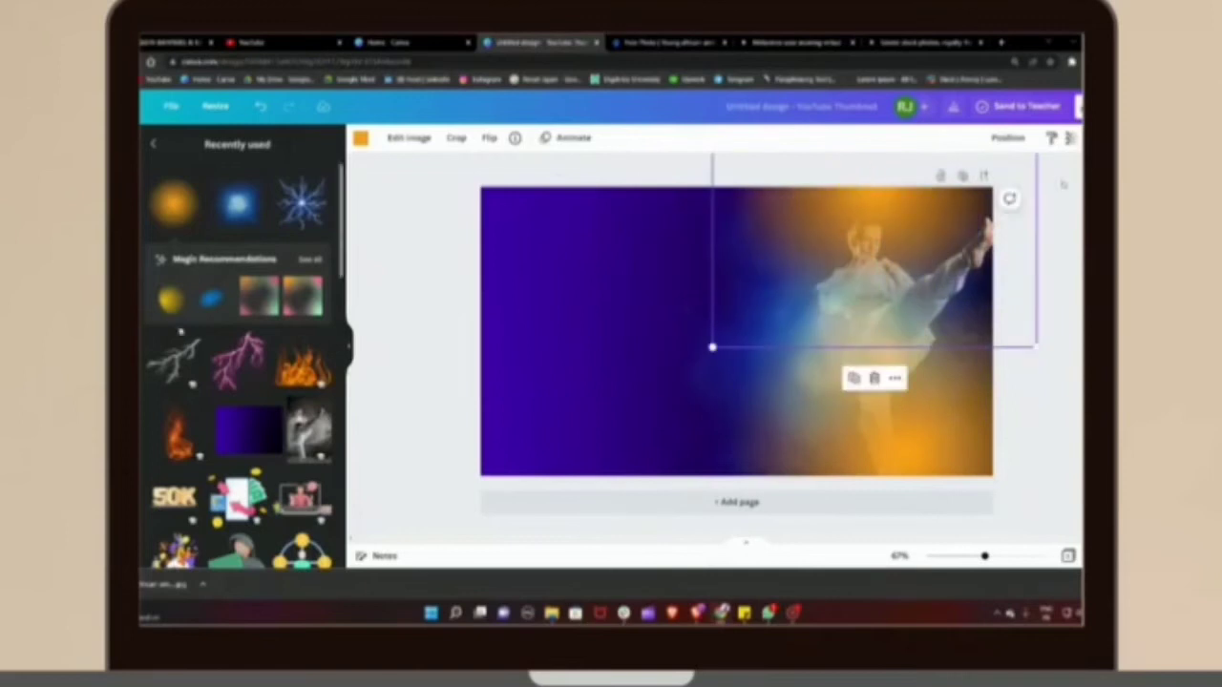
pyautogui.scroll(-3, 180, 330)
pyautogui.scroll(3, 181, 330)
pyautogui.click(173, 203)
pyautogui.moveTo(727, 344); pyautogui.dragTo(774, 317)
pyautogui.press('Delete')
# Add the blurred blue blob, recolour it red, rotate and enlarge it, and place it at the page's lower centre
pyautogui.click(209, 299)
pyautogui.click(359, 139)
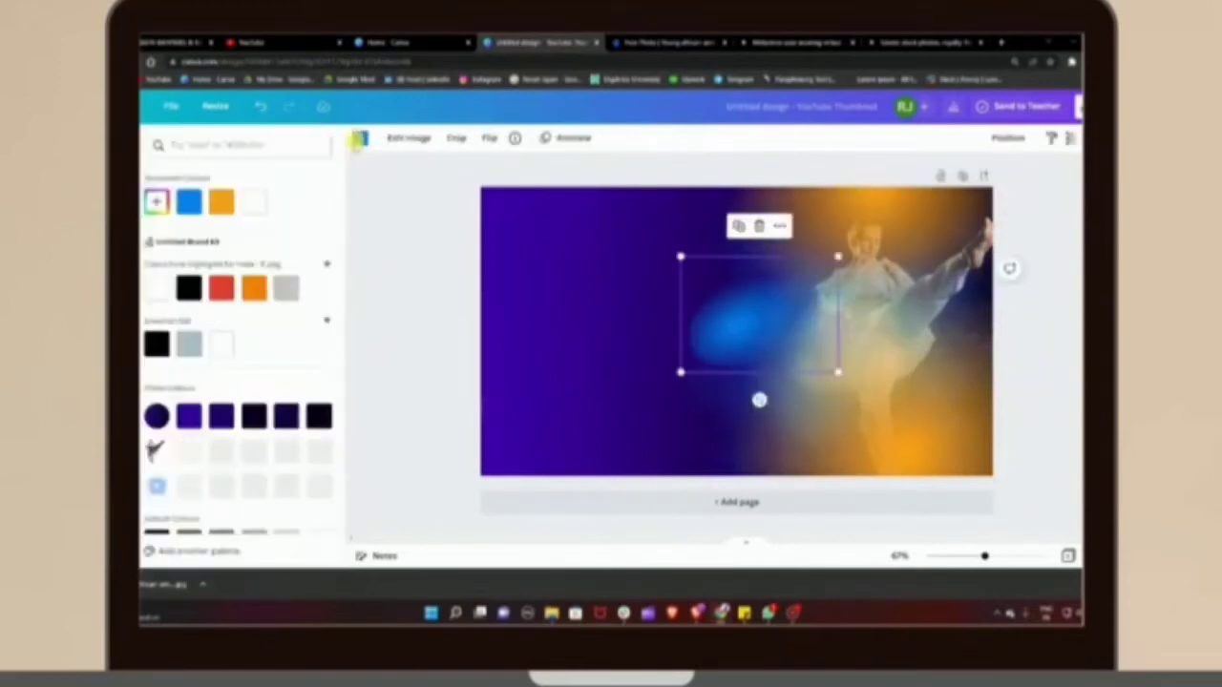
pyautogui.click(218, 290)
pyautogui.moveTo(760, 399); pyautogui.dragTo(801, 387)
pyautogui.moveTo(722, 403); pyautogui.dragTo(635, 610)
pyautogui.moveTo(730, 449); pyautogui.dragTo(778, 446)
pyautogui.click(444, 278)
# Add the uploaded photo of the man wearing a VR headset and remove its background
pyautogui.click(121, 229)
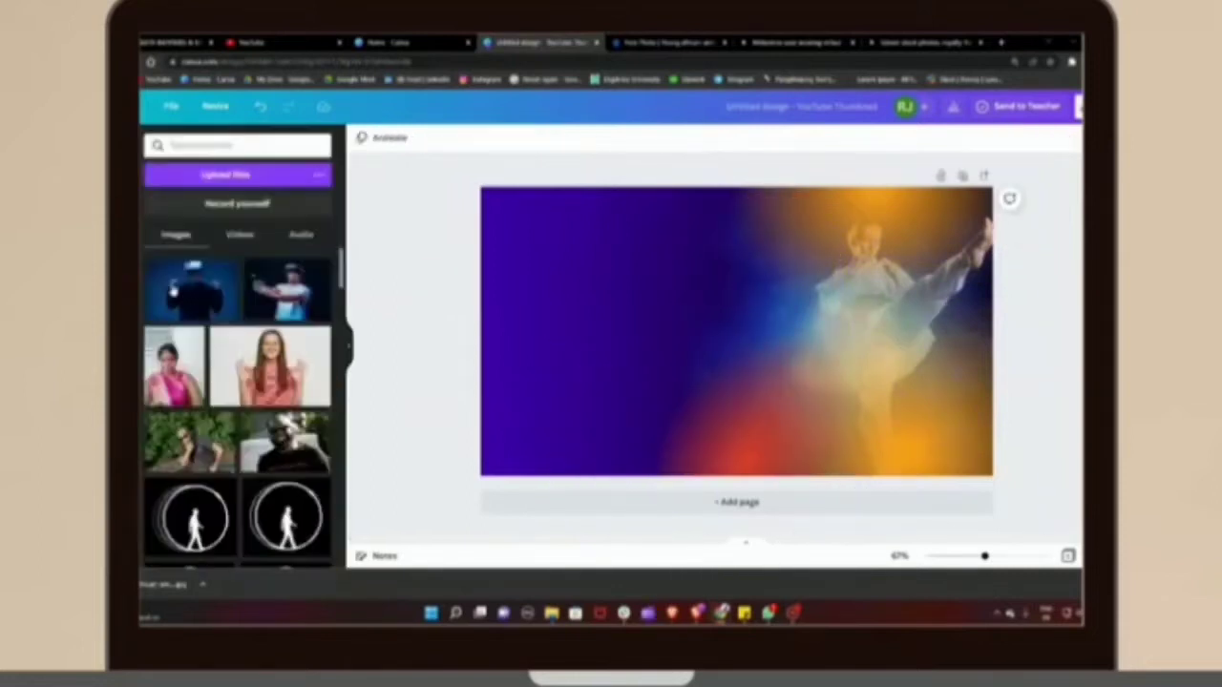
pyautogui.click(199, 297)
pyautogui.click(379, 139)
pyautogui.click(238, 328)
# Crop the sides of the VR man cut-out and enlarge it to fill the right half of the page
pyautogui.moveTo(645, 363)
pyautogui.mouseDown()
pyautogui.moveTo(738, 363)
pyautogui.moveTo(722, 365)
pyautogui.mouseUp()
pyautogui.moveTo(986, 369); pyautogui.dragTo(955, 370)
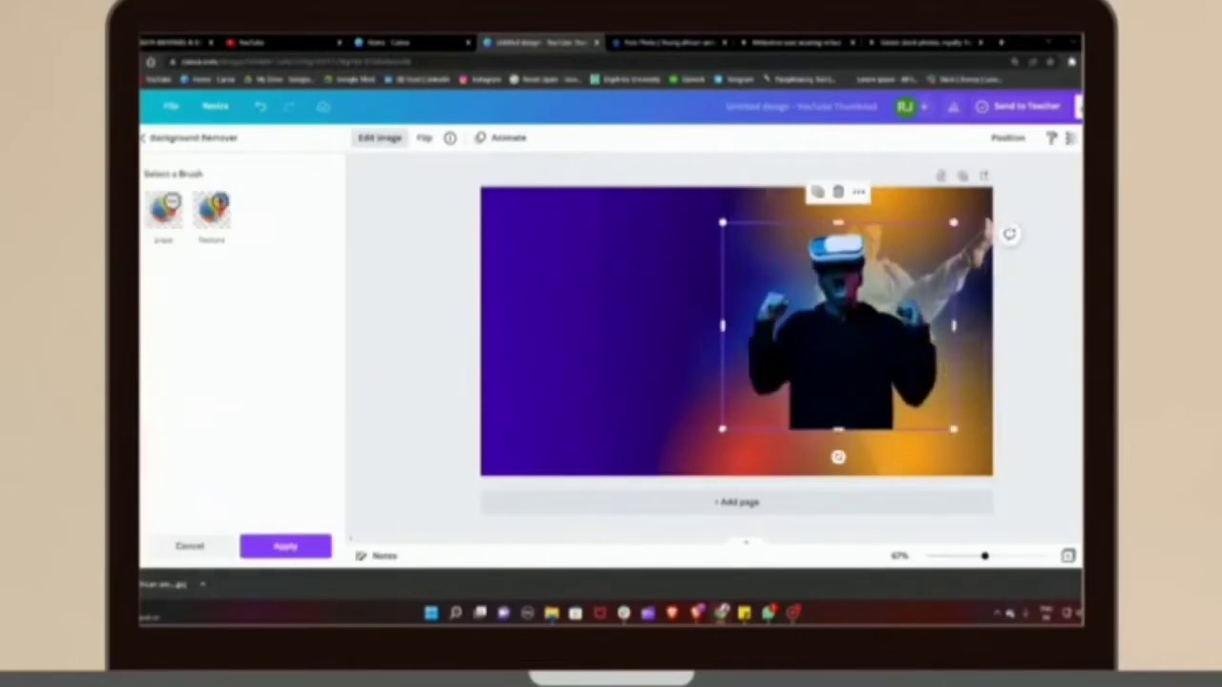
pyautogui.moveTo(721, 431); pyautogui.dragTo(632, 467)
pyautogui.moveTo(856, 410); pyautogui.dragTo(871, 384)
pyautogui.moveTo(972, 197); pyautogui.dragTo(1023, 191)
# Apply a shadow effect around the VR man cut-out
pyautogui.click(378, 140)
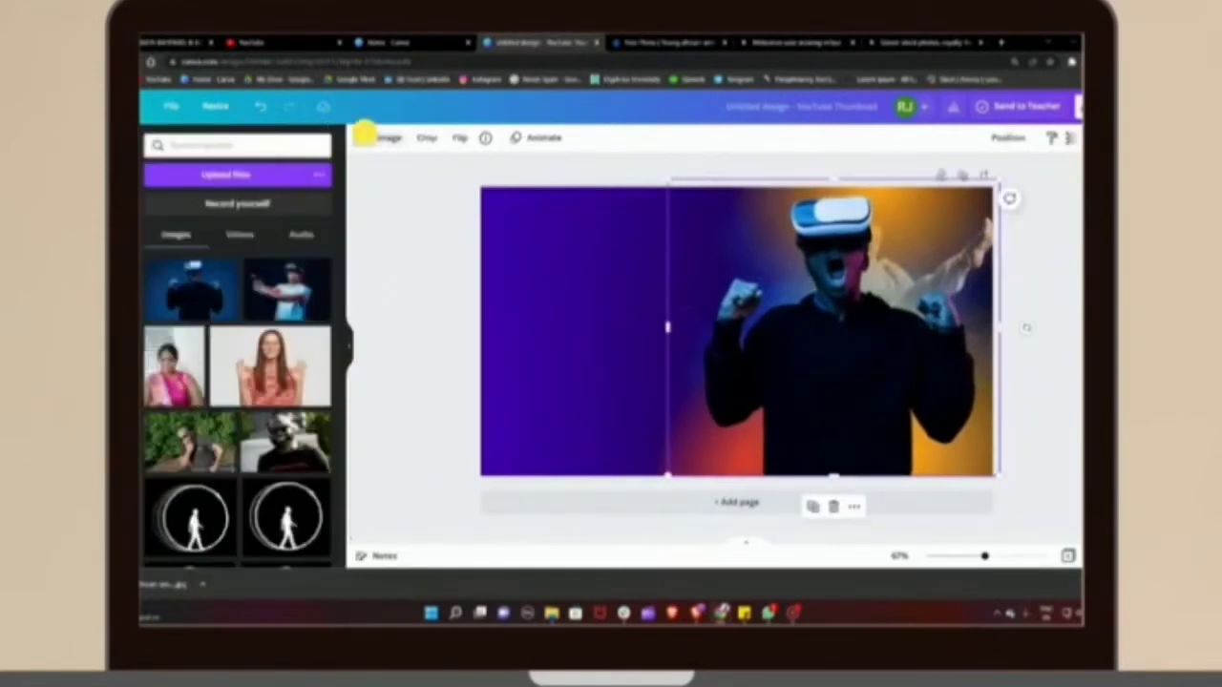
pyautogui.click(366, 137)
pyautogui.scroll(-5, 190, 382)
pyautogui.click(171, 392)
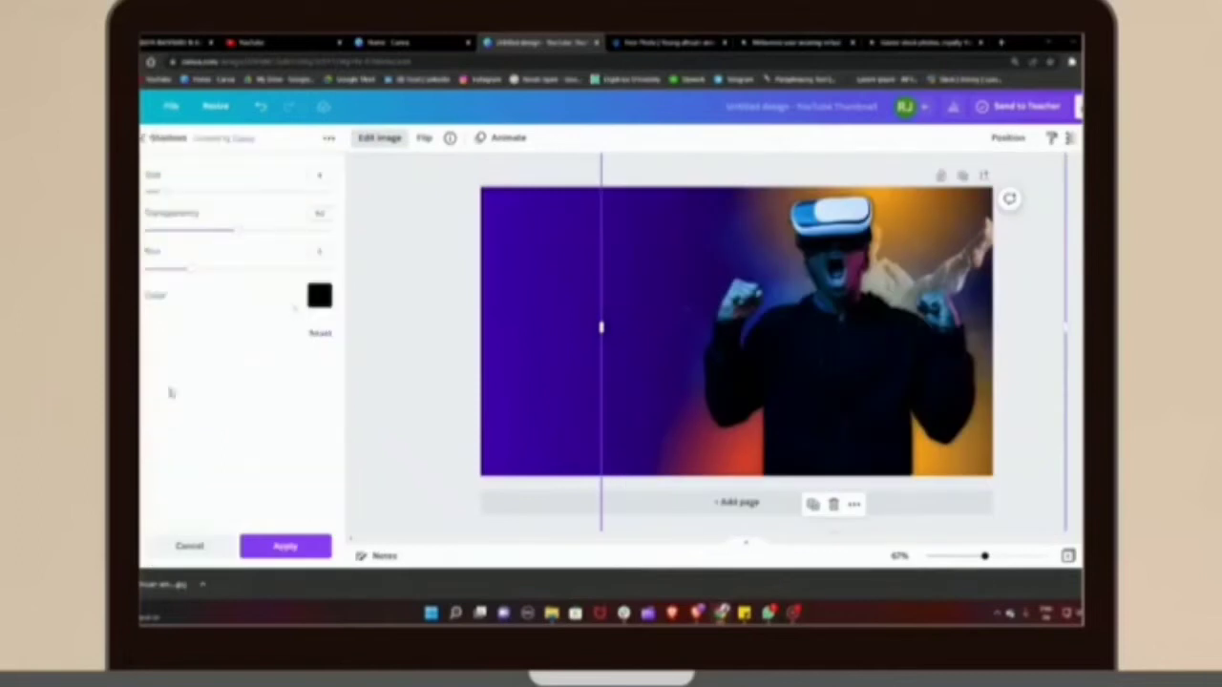
# Set the VR man's shadow colour to yellow and adjust its size, transparency and blur into a crisp outline
pyautogui.click(318, 295)
pyautogui.scroll(-3, 381, 363)
pyautogui.click(409, 478)
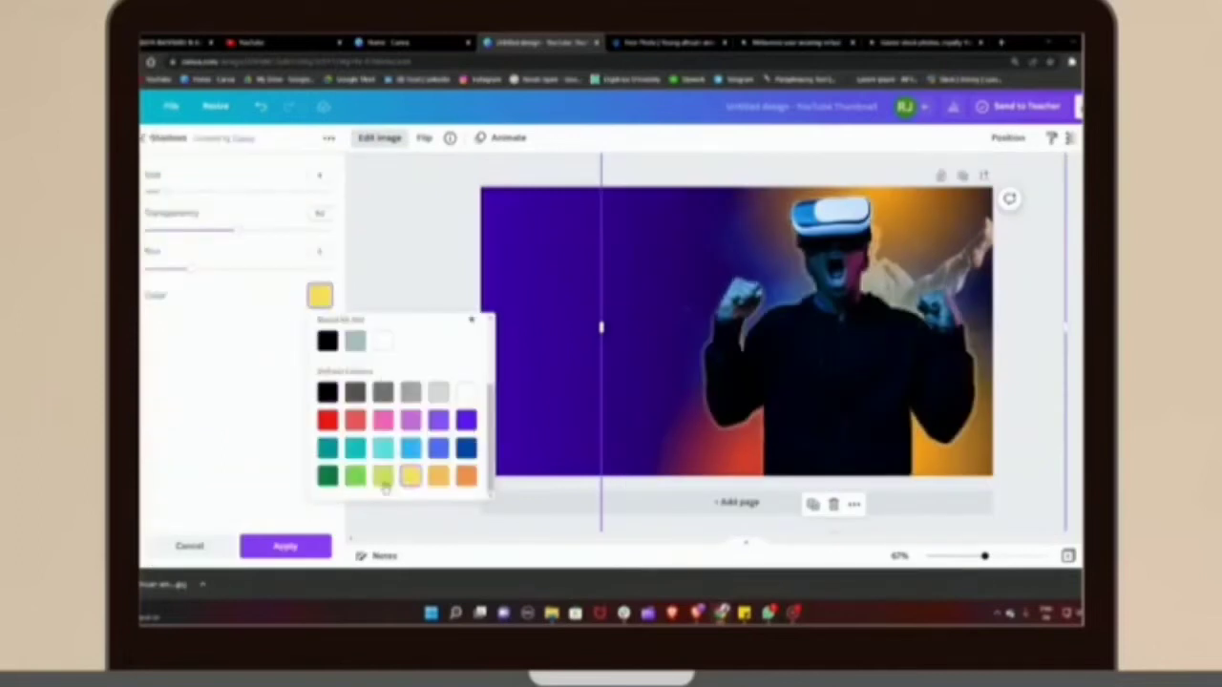
pyautogui.moveTo(179, 190)
pyautogui.mouseDown()
pyautogui.moveTo(210, 191)
pyautogui.moveTo(265, 230)
pyautogui.moveTo(180, 200)
pyautogui.mouseUp()
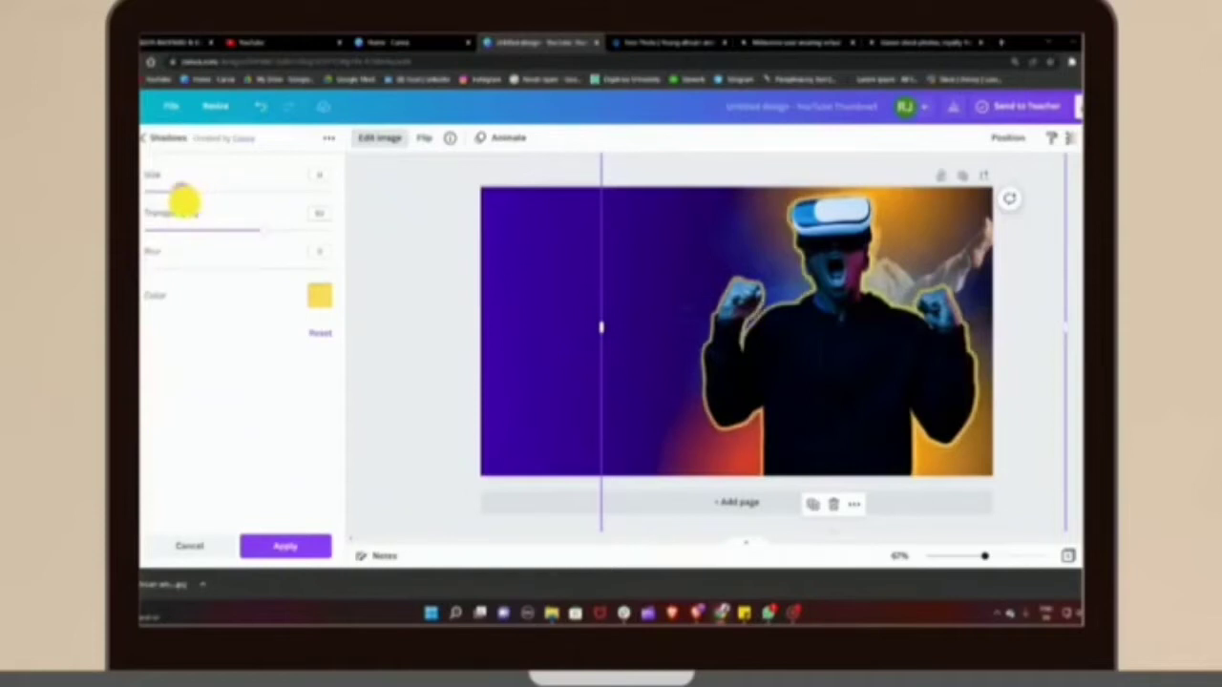
pyautogui.click(399, 210)
# Recolour the upper-right orange glow to a darker red
pyautogui.click(1002, 206)
pyautogui.click(360, 138)
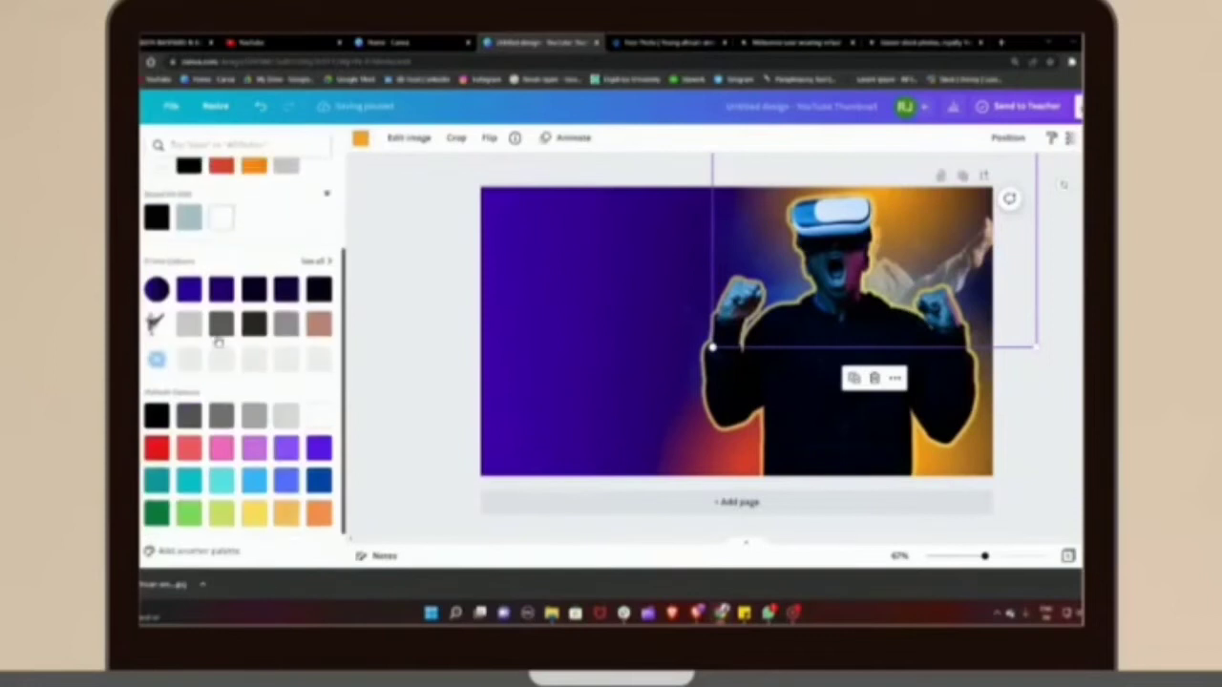
pyautogui.click(156, 444)
pyautogui.scroll(3, 165, 449)
pyautogui.click(157, 203)
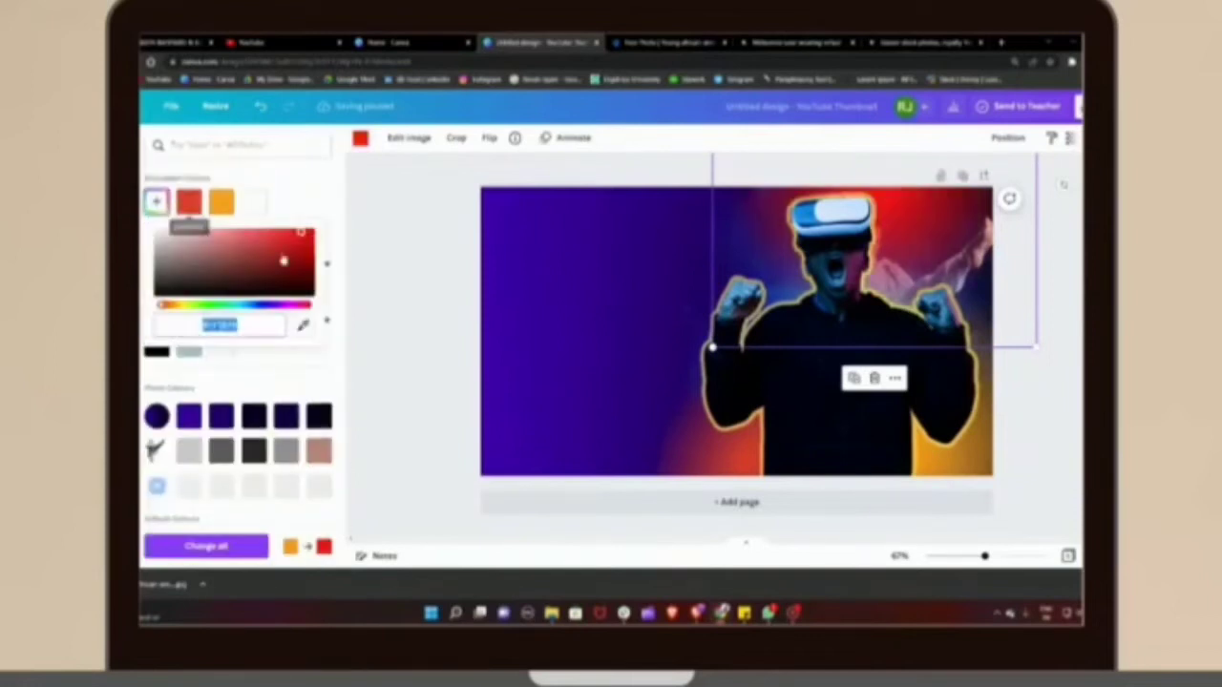
pyautogui.click(312, 258)
# Recolour the lower-right glow to a deeper orange
pyautogui.scroll(-3, 238, 381)
pyautogui.click(318, 509)
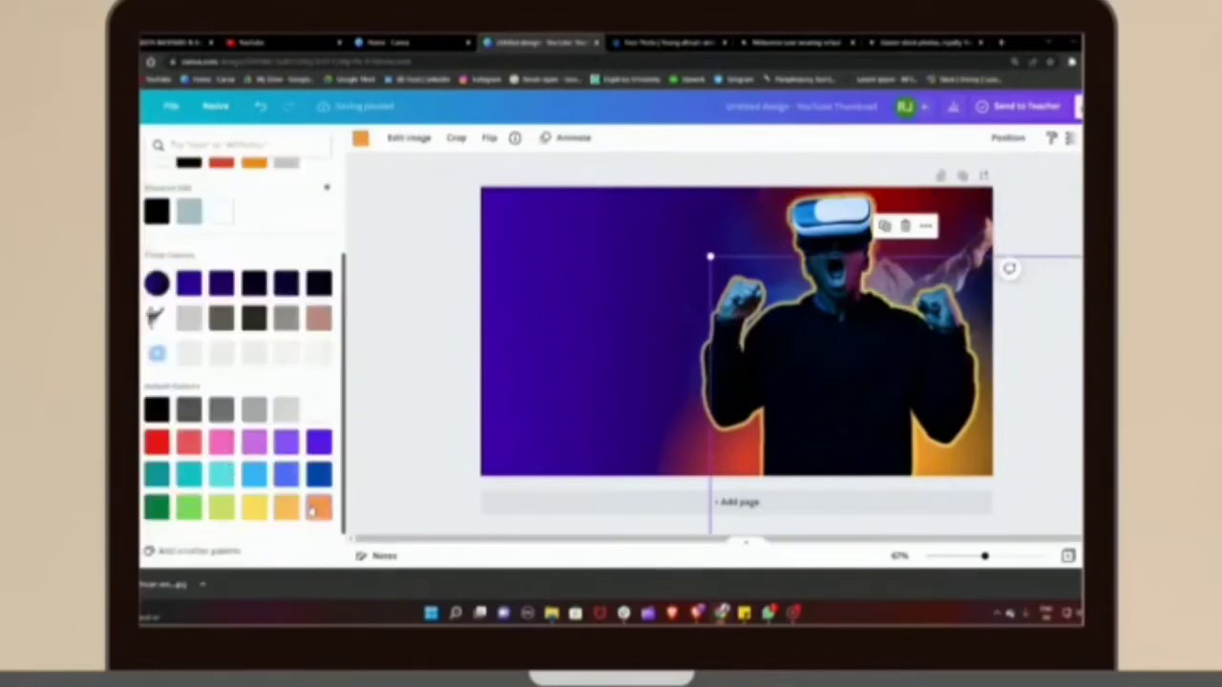
pyautogui.scroll(3, 186, 360)
pyautogui.click(156, 203)
pyautogui.moveTo(285, 233); pyautogui.dragTo(349, 245)
pyautogui.click(399, 238)
# Add a two-line heading reading "GAME REVIEW" in the page's left half and adjust its line spacing
pyautogui.click(196, 239)
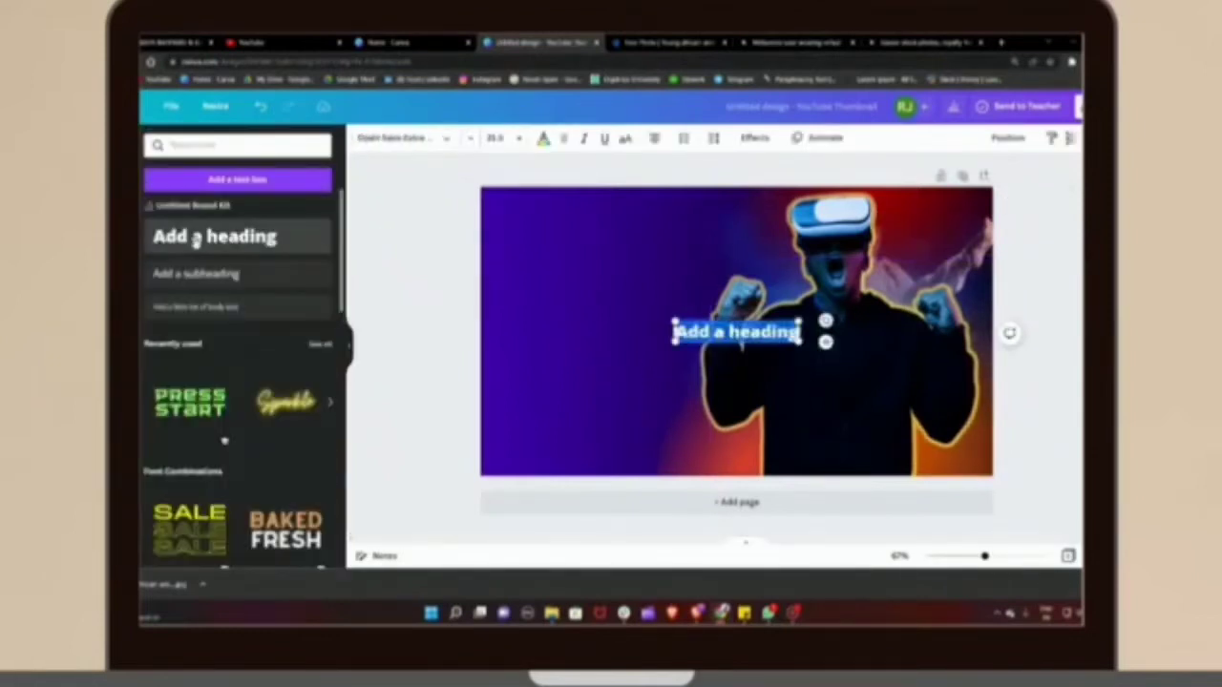
pyautogui.moveTo(735, 332); pyautogui.dragTo(552, 284)
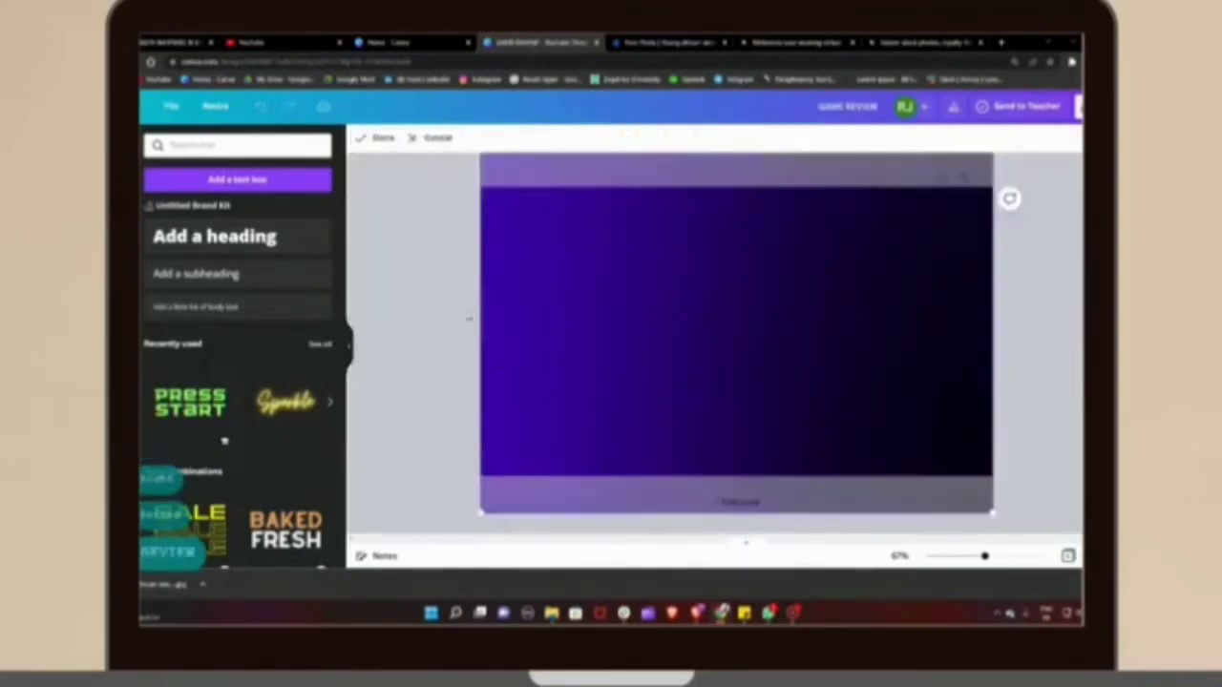
pyautogui.click(713, 138)
pyautogui.moveTo(790, 223); pyautogui.dragTo(772, 223)
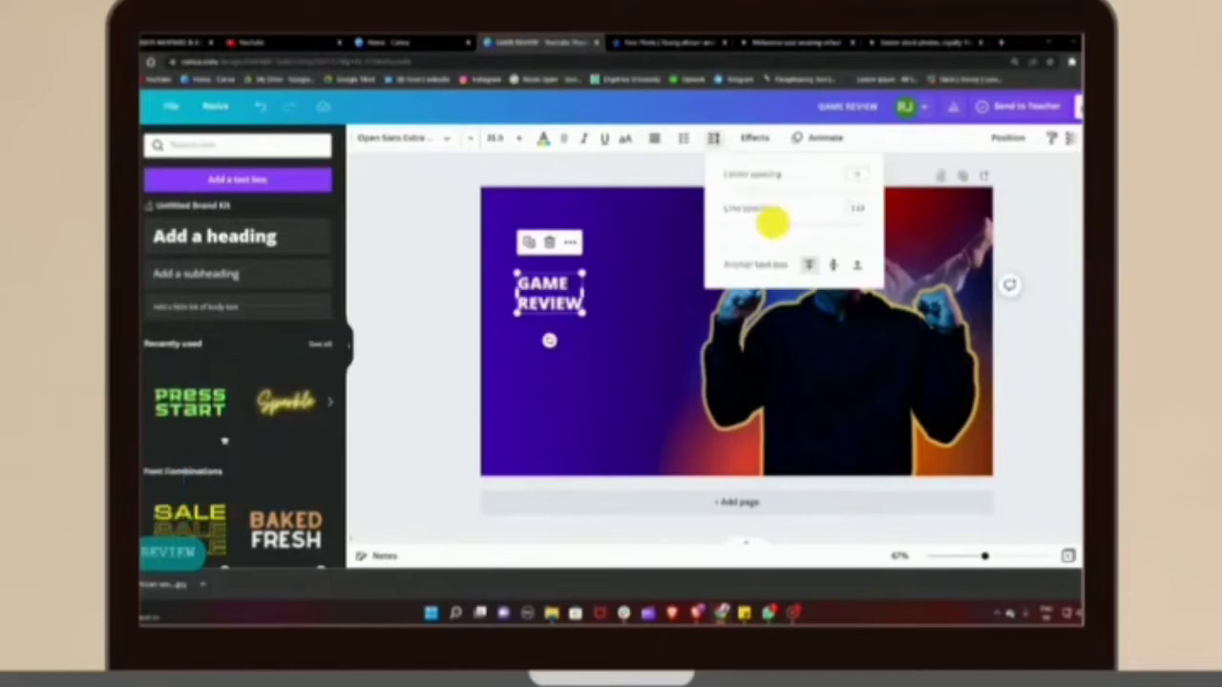
# Enlarge the GAME REVIEW heading to span the space left of the man and set its font to Genty Sans
pyautogui.moveTo(583, 310)
pyautogui.mouseDown()
pyautogui.moveTo(678, 364)
pyautogui.moveTo(553, 303)
pyautogui.moveTo(606, 307)
pyautogui.mouseUp()
pyautogui.moveTo(660, 343); pyautogui.dragTo(690, 362)
pyautogui.click(415, 142)
pyautogui.write('glitzy')
pyautogui.click(168, 228)
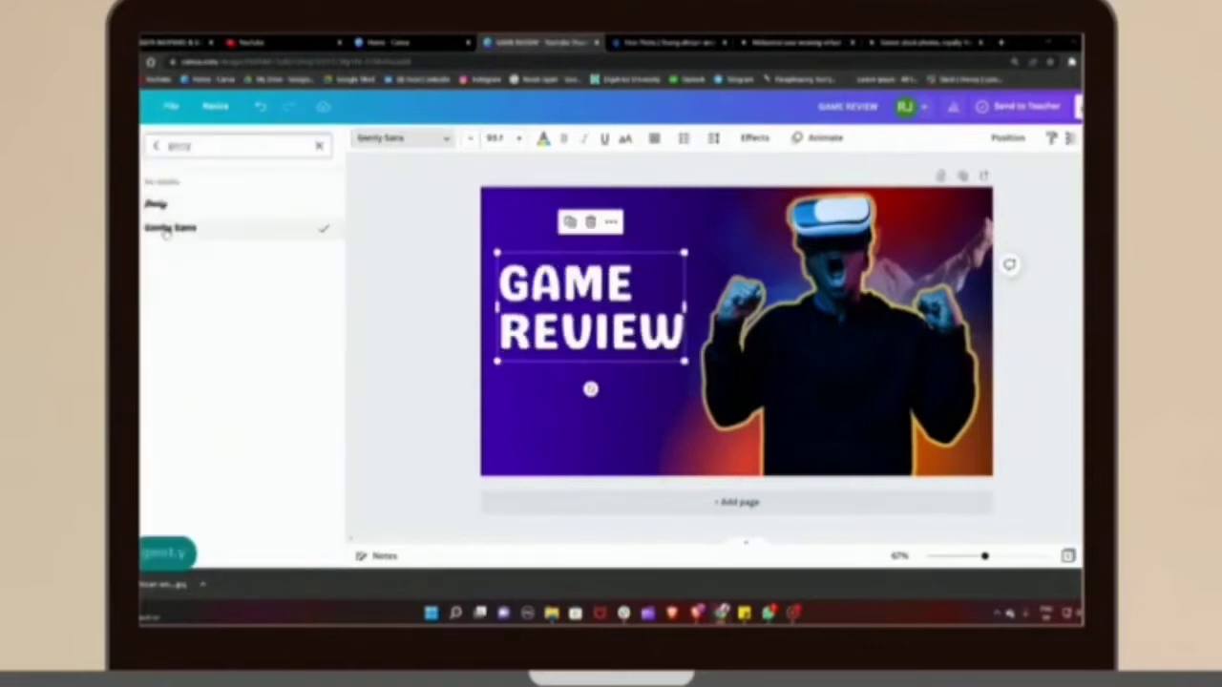
# Tighten the line spacing of the GAME REVIEW heading
pyautogui.click(712, 141)
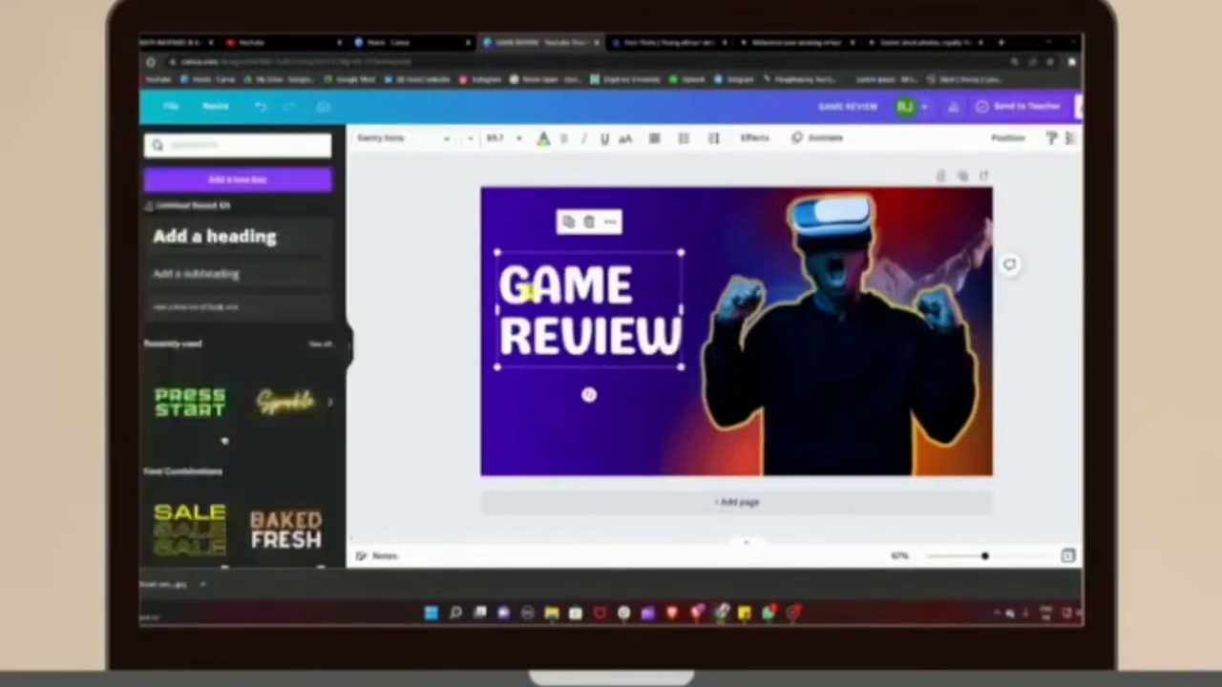
pyautogui.click(754, 137)
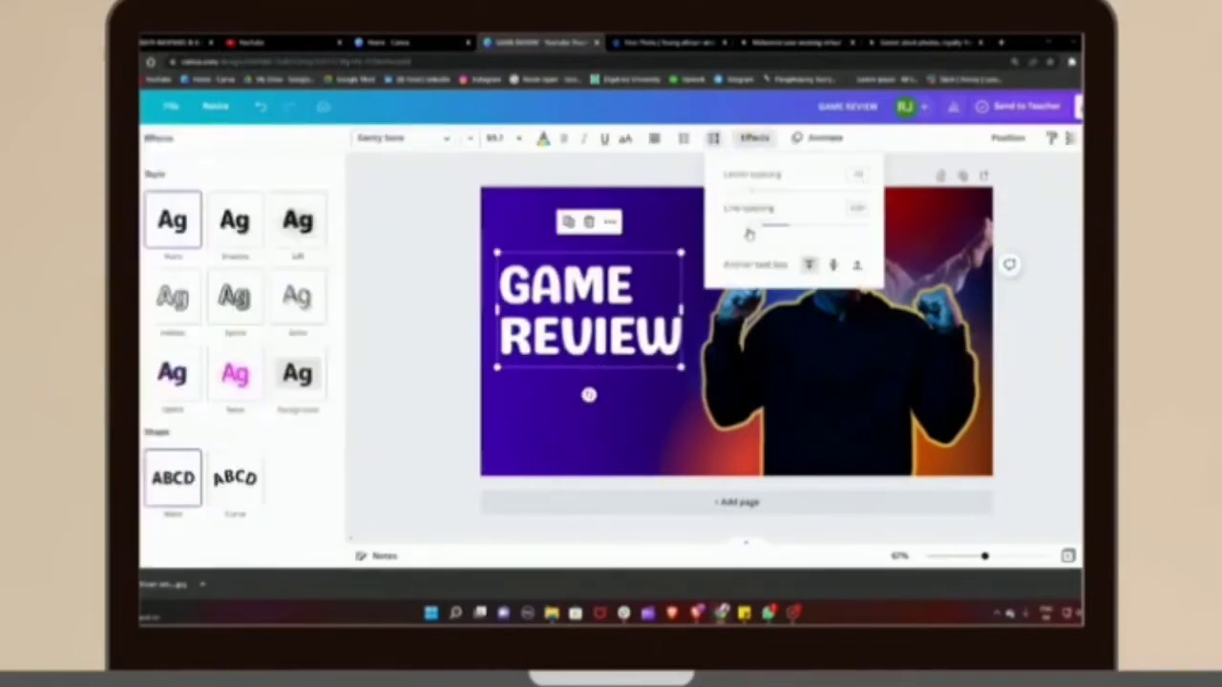
pyautogui.click(749, 227)
pyautogui.click(389, 327)
# Colour the letters of GAME individually: G turquoise, A green, M yellow and E pink
pyautogui.click(516, 299)
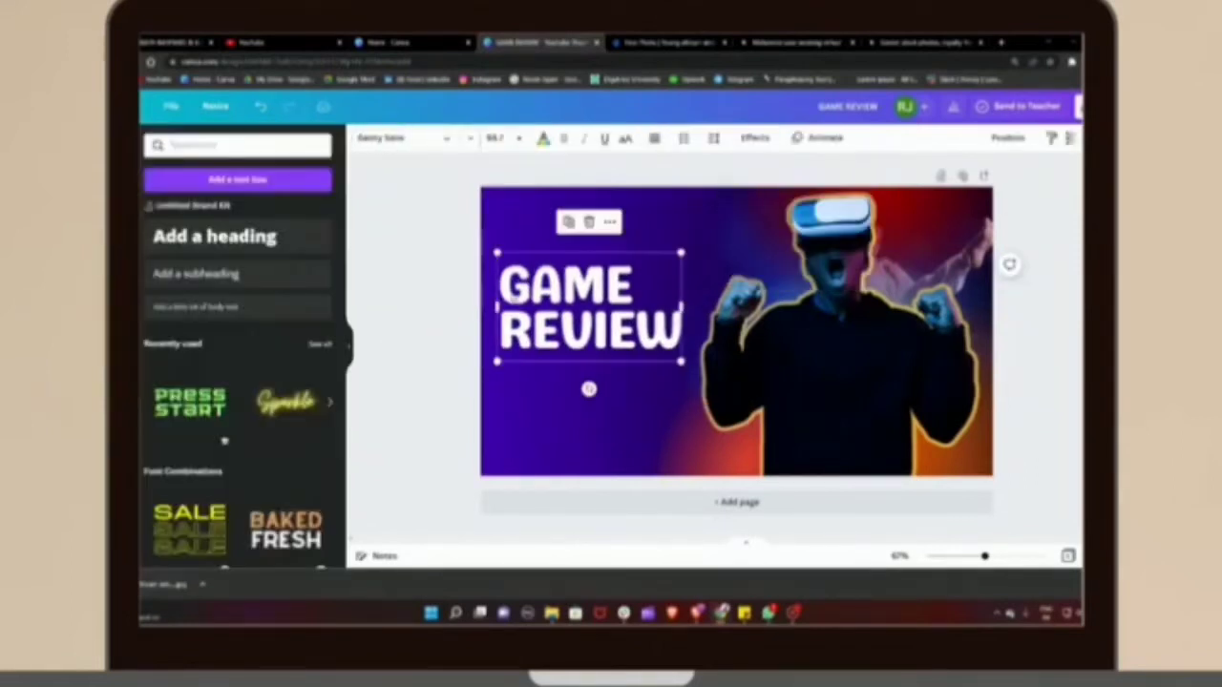
pyautogui.click(543, 137)
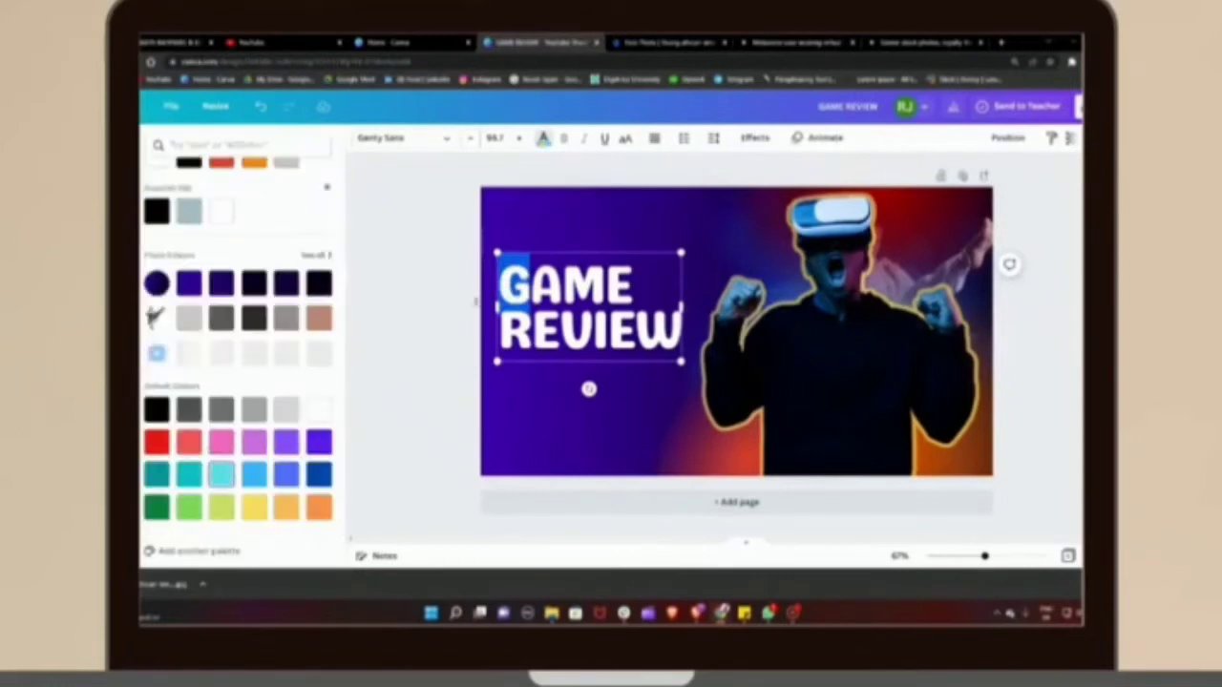
pyautogui.doubleClick(544, 291)
pyautogui.moveTo(556, 294); pyautogui.dragTo(537, 288)
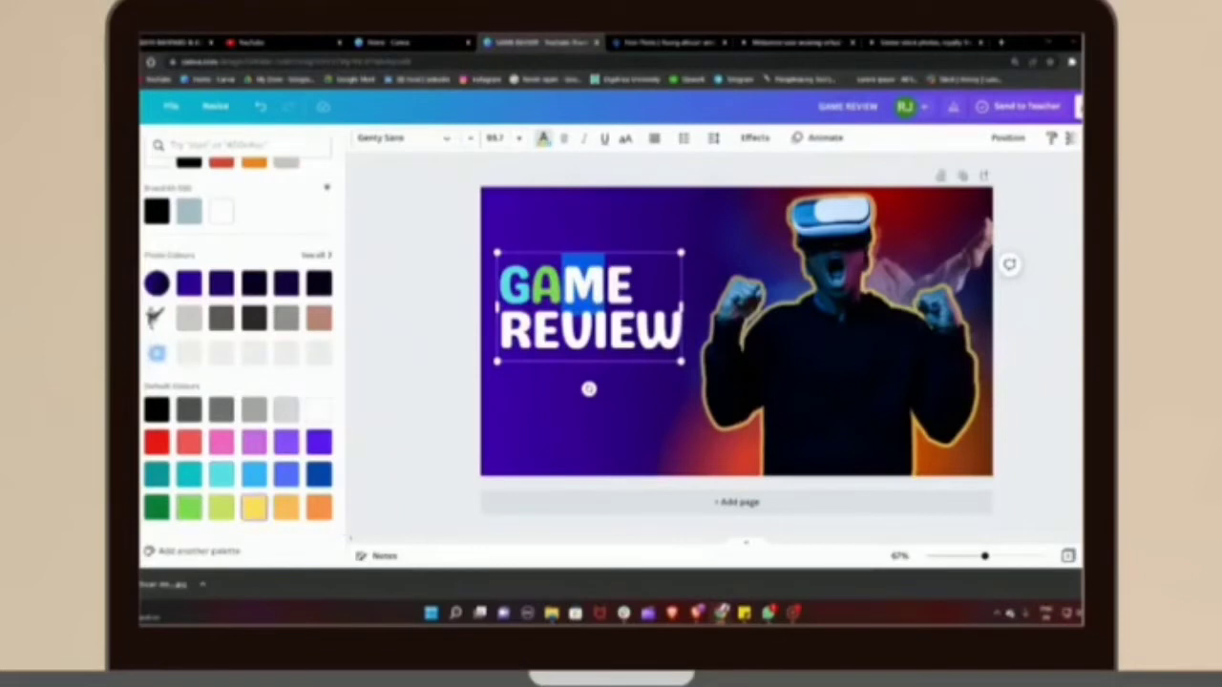
pyautogui.moveTo(609, 285); pyautogui.dragTo(627, 283)
pyautogui.click(227, 439)
pyautogui.click(415, 349)
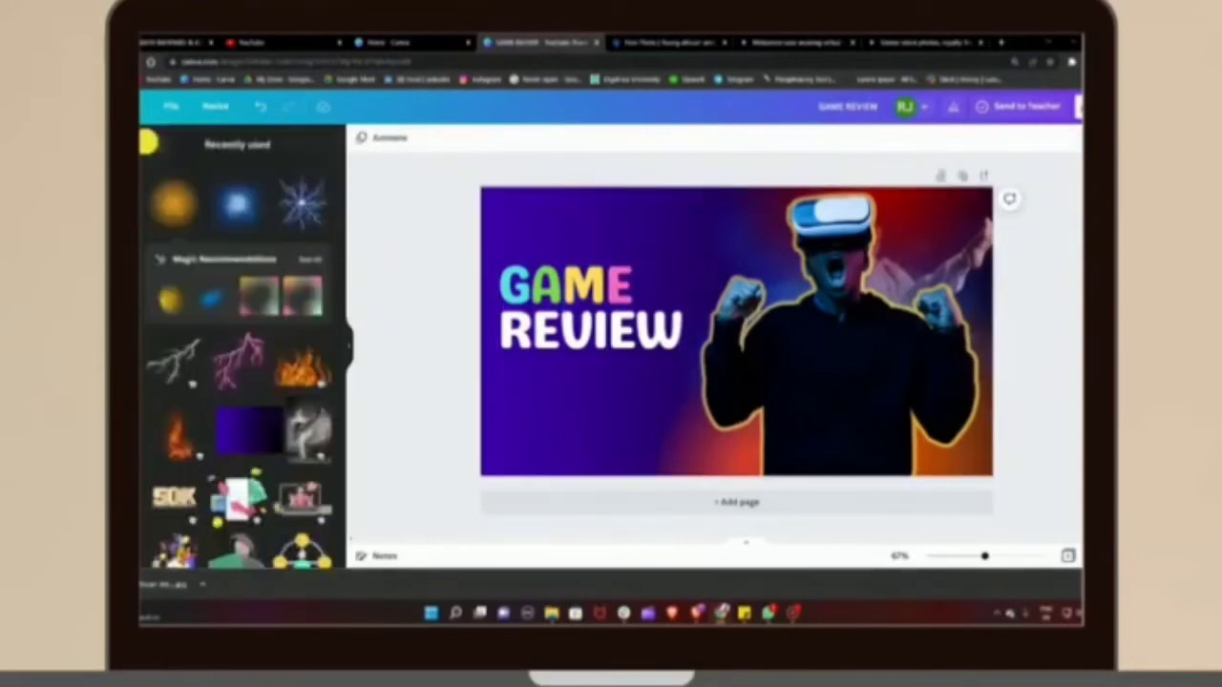
# Search the elements for "youtube", add the red YouTube play logo, and place it small under the word REVIEW
pyautogui.click(147, 142)
pyautogui.click(219, 146)
pyautogui.write('youtube')
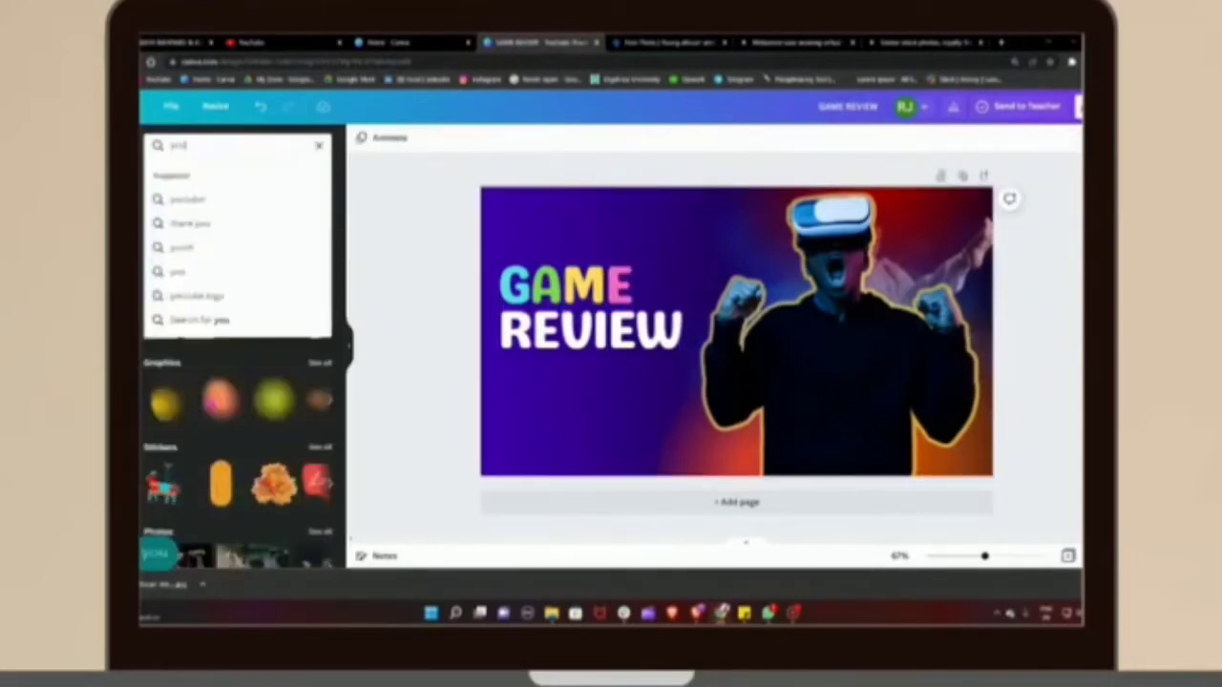
pyautogui.press('Return')
pyautogui.click(174, 261)
pyautogui.click(736, 243)
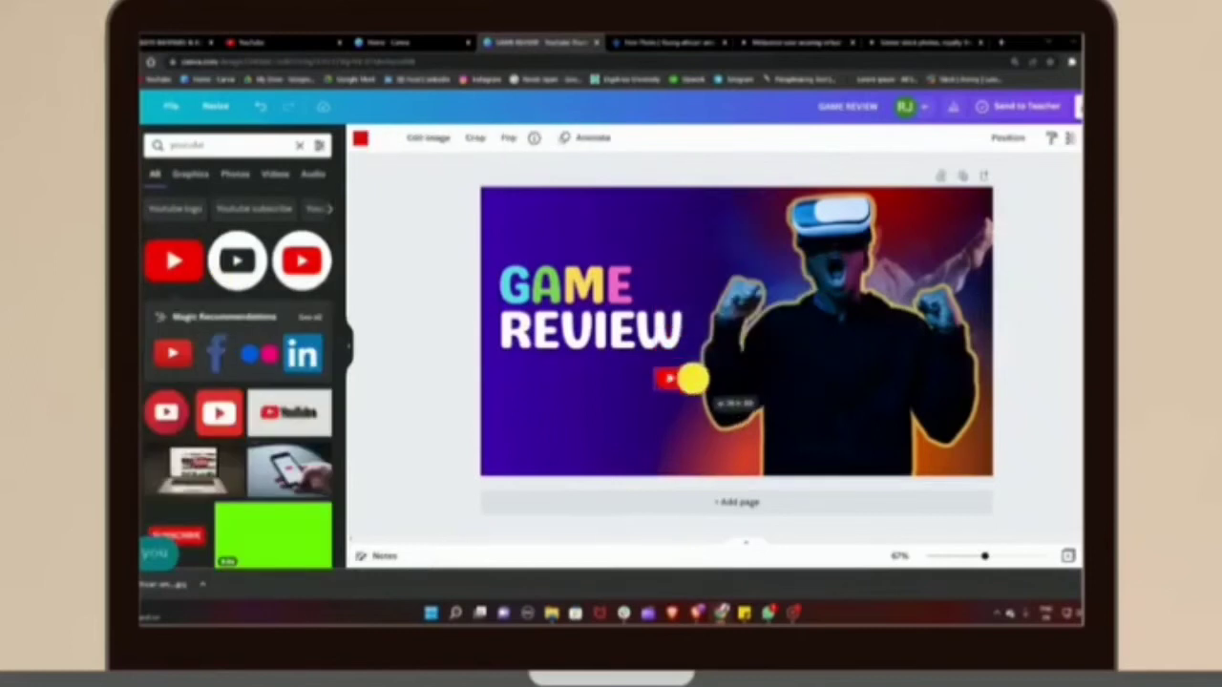
pyautogui.moveTo(521, 370); pyautogui.dragTo(524, 370)
pyautogui.click(415, 334)
# Add a small heading reading "SUBSCRIBE NOW" beside the YouTube logo
pyautogui.click(129, 256)
pyautogui.click(178, 238)
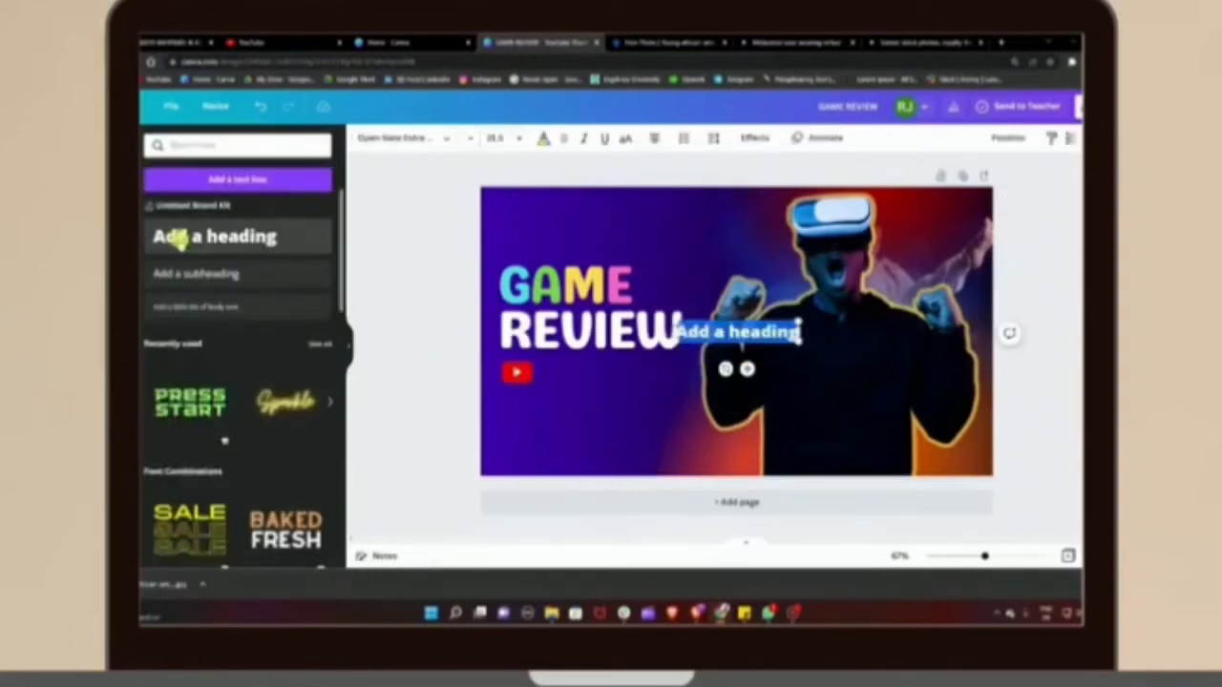
pyautogui.write('SUBSCRIBE NOW')
pyautogui.moveTo(748, 368); pyautogui.dragTo(620, 376)
# Shrink the YouTube logo to match the SUBSCRIBE NOW text and move the text closer to it
pyautogui.click(530, 382)
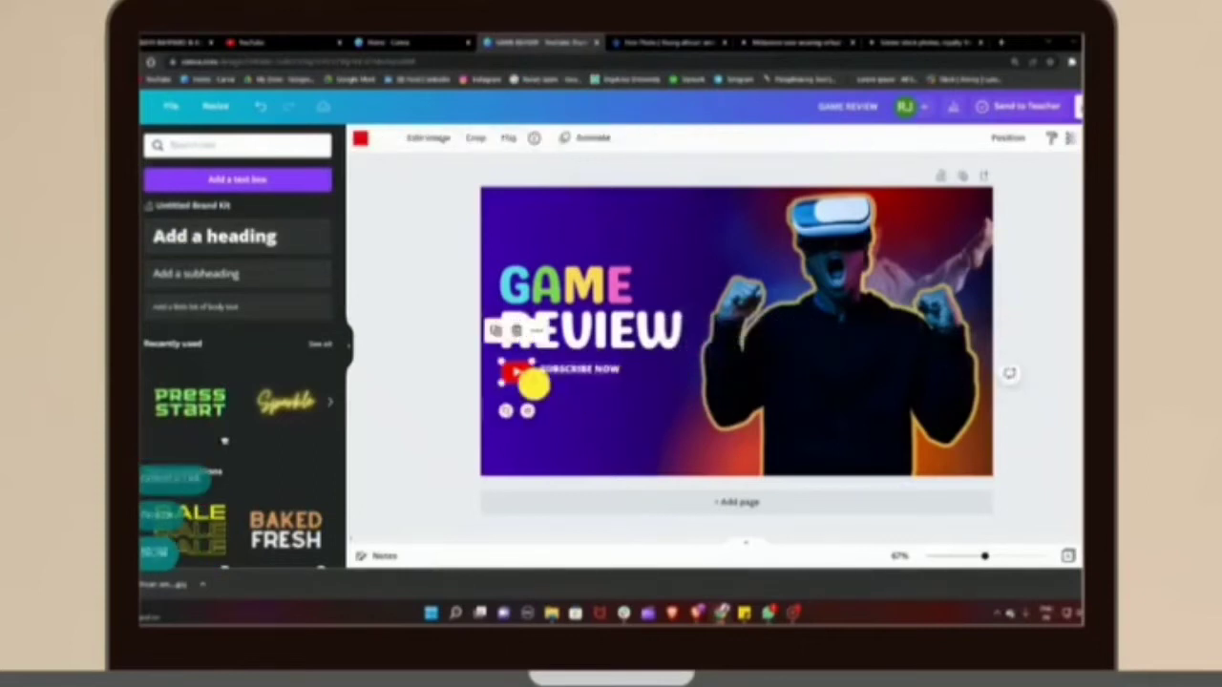
pyautogui.moveTo(524, 380); pyautogui.dragTo(523, 378)
pyautogui.moveTo(563, 370); pyautogui.dragTo(541, 370)
# Select the YouTube logo and SUBSCRIBE NOW text together and nudge them up 14 increments, closer to REVIEW
pyautogui.click(488, 371)
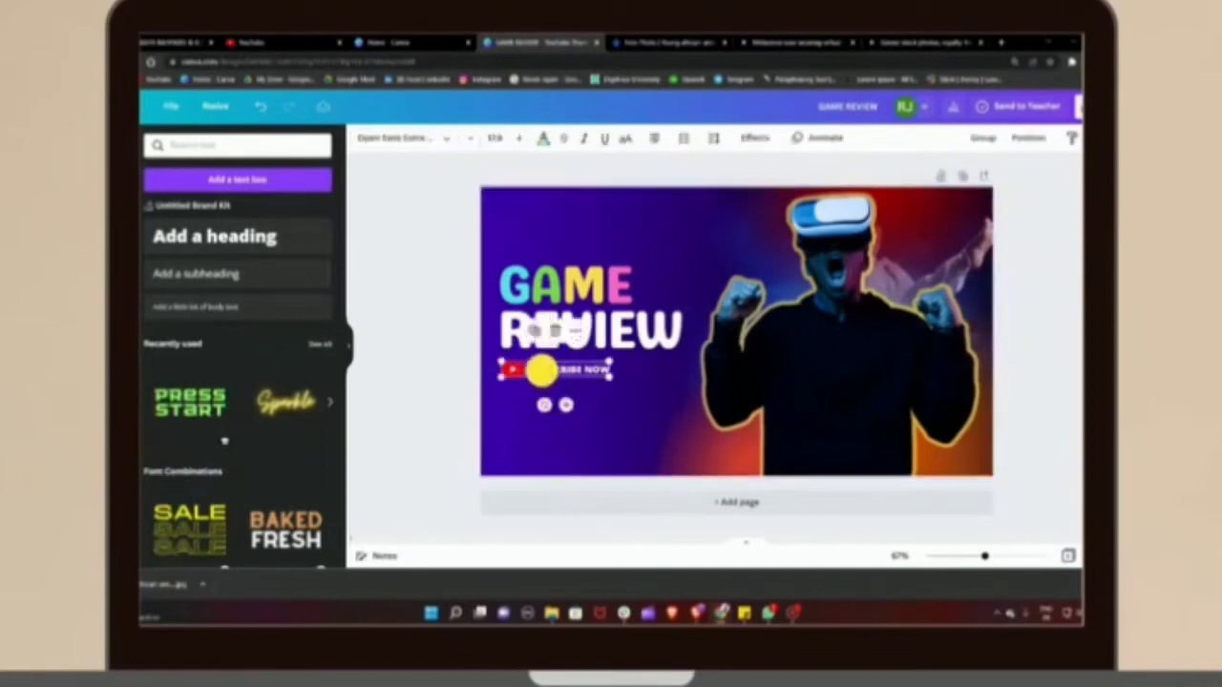
pyautogui.press('Up')
pyautogui.press('Up')
pyautogui.press('Up')
pyautogui.press('Up')
pyautogui.press('Up')
pyautogui.press('Up')
pyautogui.press('Up')
pyautogui.press('Up')
pyautogui.press('Up')
pyautogui.press('Up')
pyautogui.press('Up')
pyautogui.press('Up')
pyautogui.press('Up')
pyautogui.press('Up')
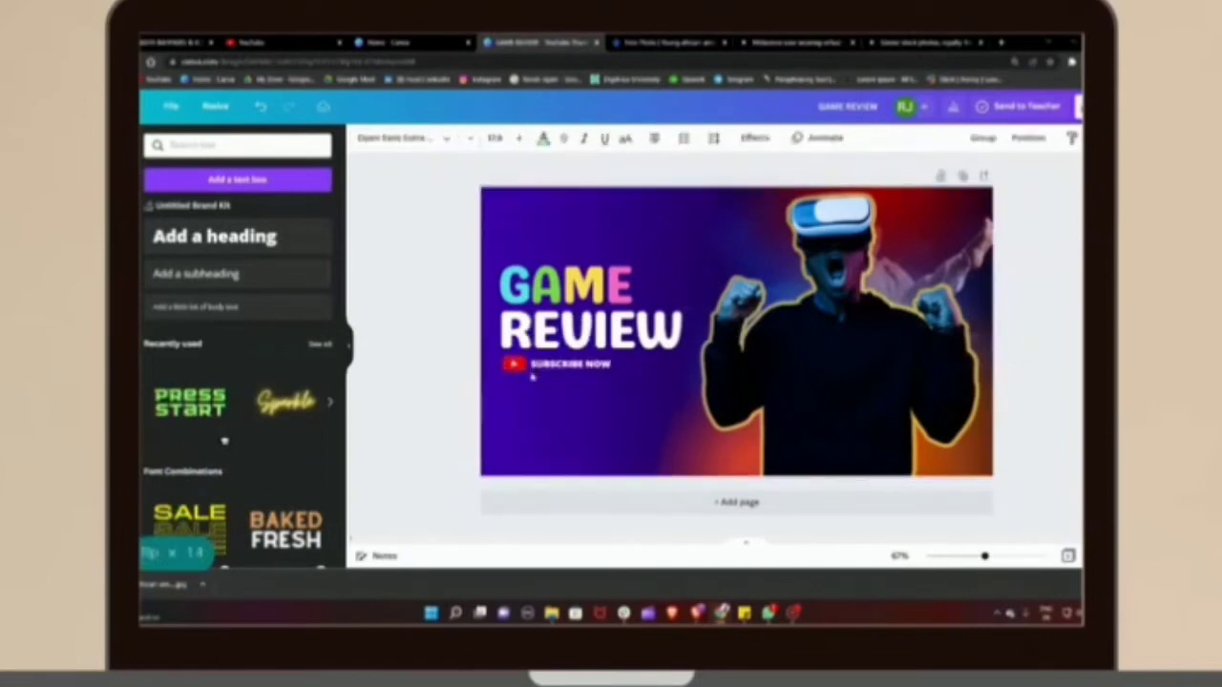
pyautogui.click(537, 420)
# Add a heading reading "THE WEEKLY" and set it in the Kollektif font from the Corporate font category
pyautogui.click(195, 236)
pyautogui.write('THE ')
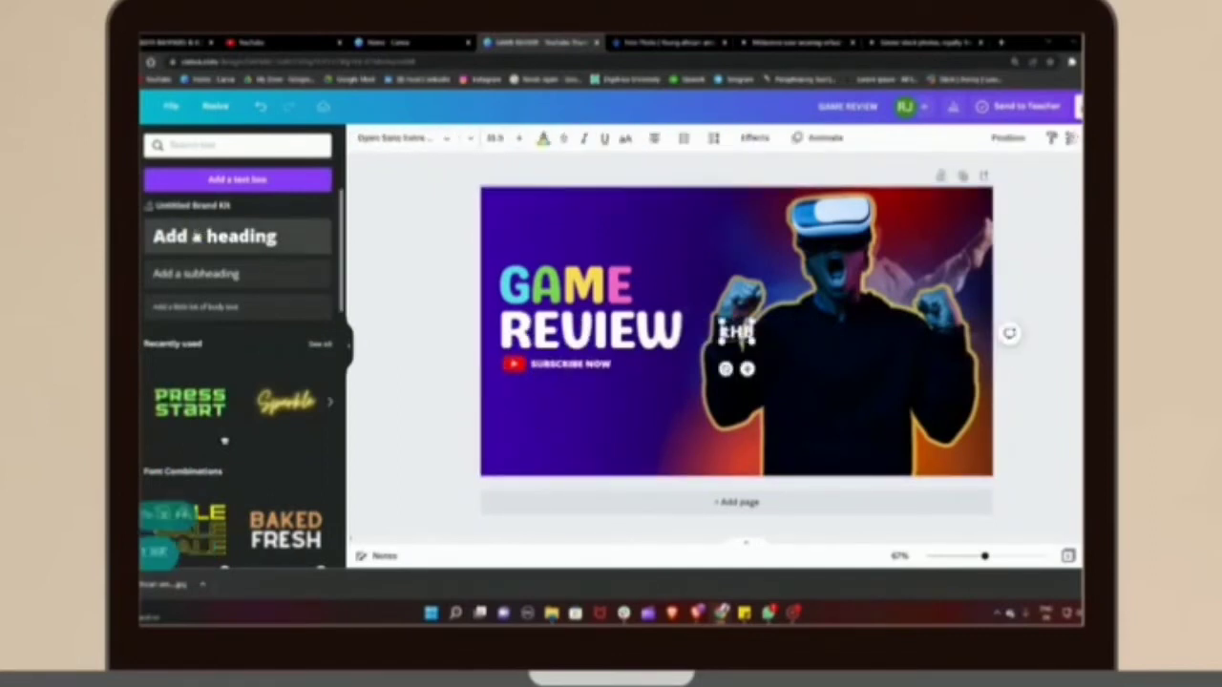
pyautogui.write('W')
pyautogui.click(377, 138)
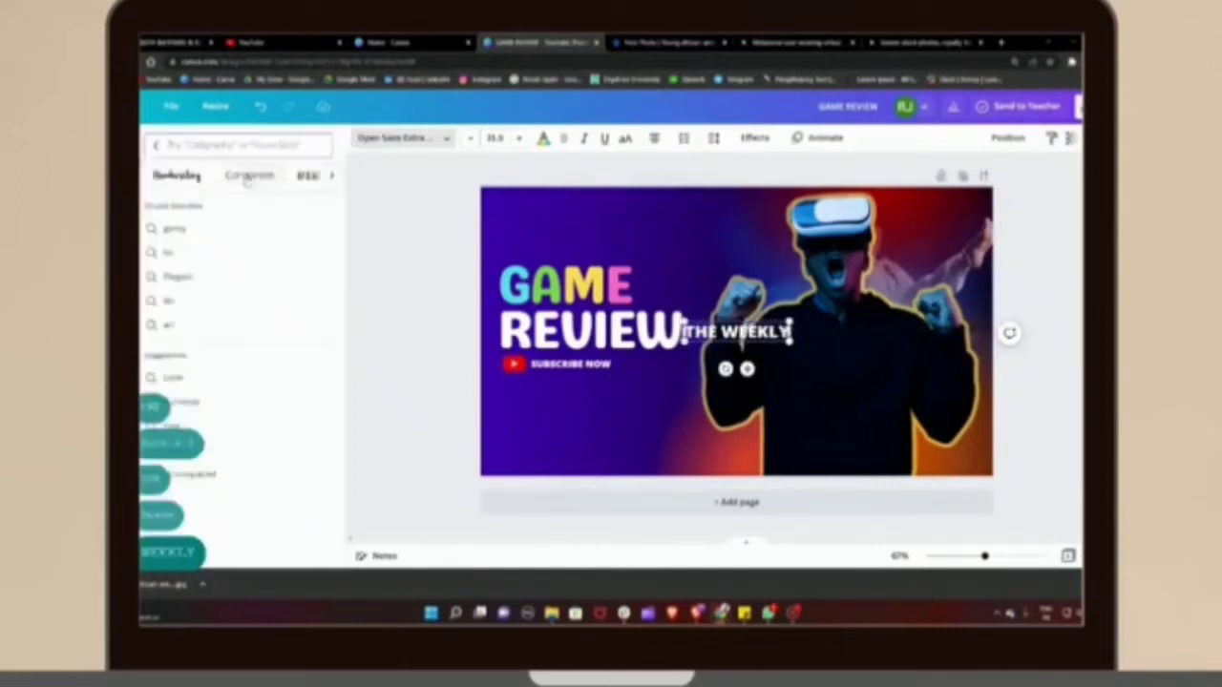
pyautogui.click(248, 175)
pyautogui.click(200, 323)
# Widen the letter spacing of THE WEEKLY and place it directly above the word GAME
pyautogui.click(713, 137)
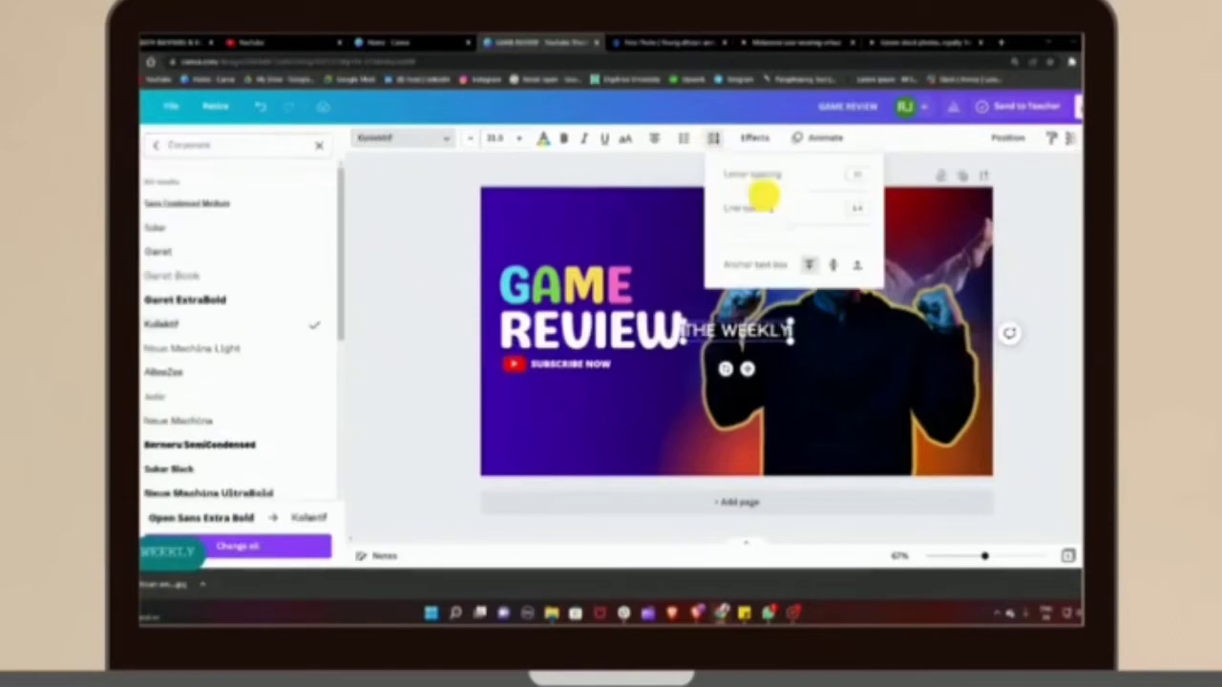
pyautogui.moveTo(763, 196); pyautogui.dragTo(800, 201)
pyautogui.moveTo(748, 369); pyautogui.dragTo(589, 284)
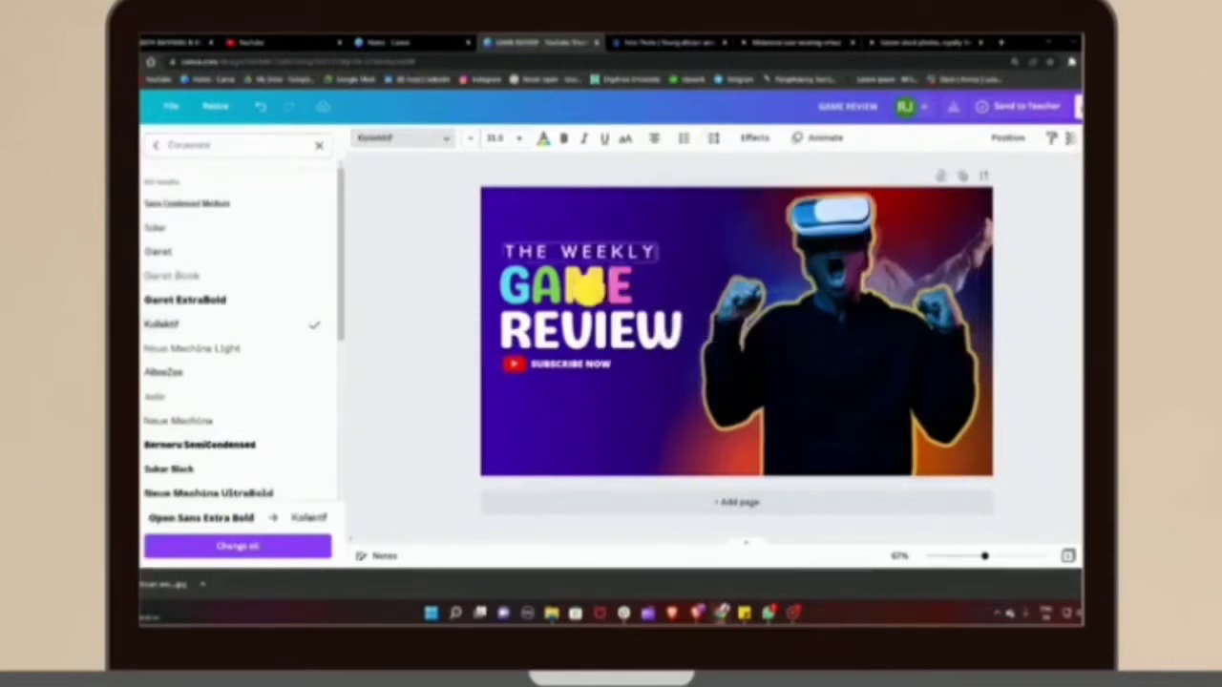
pyautogui.click(453, 296)
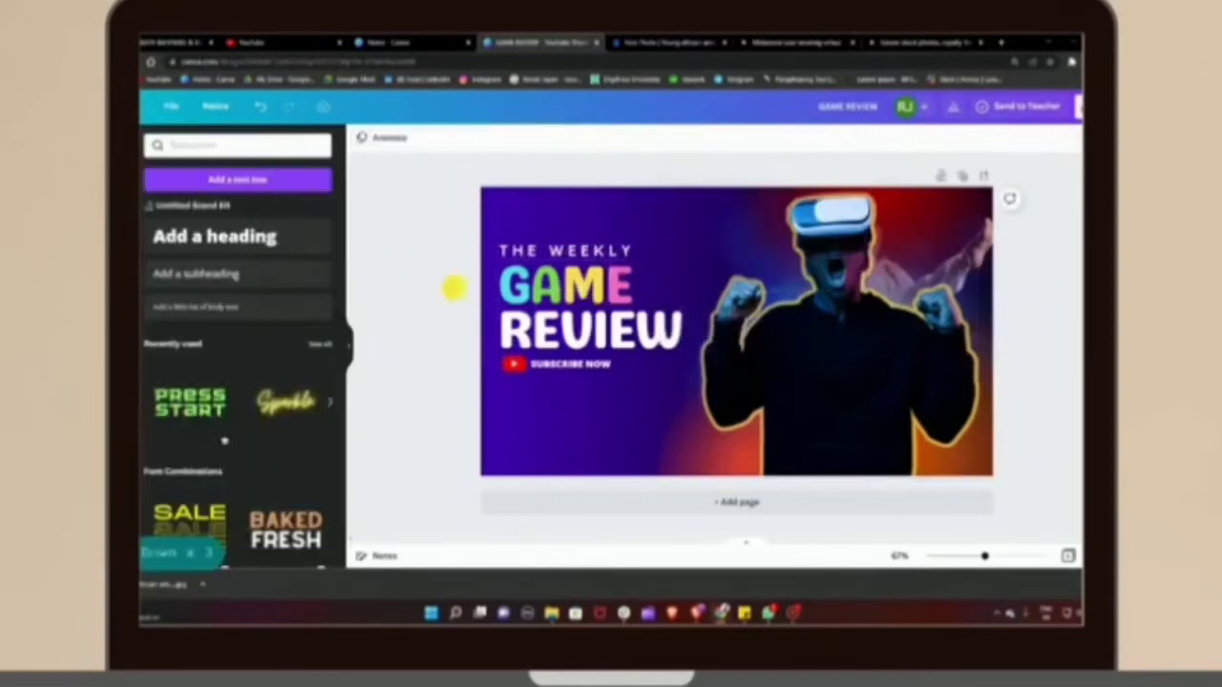
# Clear the youtube element search, add a square shape, and resize it into a small bar above THE WEEKLY
pyautogui.click(119, 188)
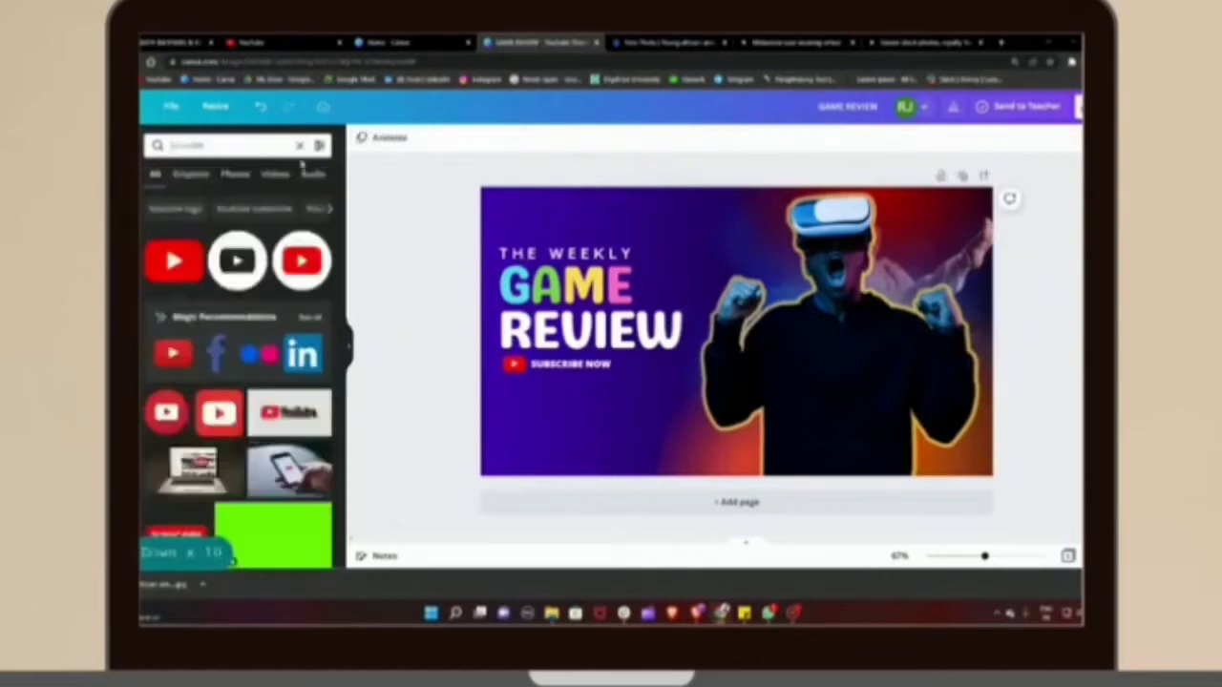
pyautogui.click(300, 147)
pyautogui.click(174, 327)
pyautogui.moveTo(736, 288); pyautogui.dragTo(537, 217)
pyautogui.click(645, 417)
pyautogui.moveTo(590, 216)
pyautogui.mouseDown()
pyautogui.moveTo(603, 217)
pyautogui.moveTo(570, 224)
pyautogui.mouseUp()
# Fill the small bar above THE WEEKLY with the yellow document colour
pyautogui.click(425, 138)
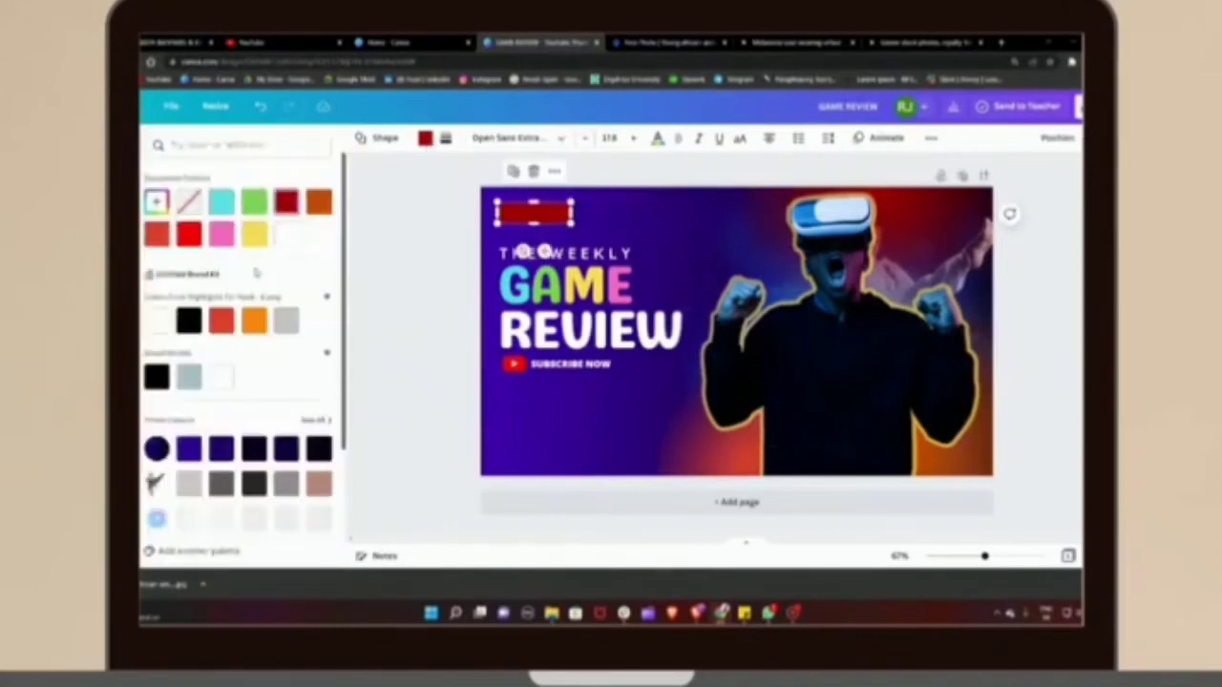
pyautogui.click(253, 236)
pyautogui.click(393, 254)
# Add a new heading that reads "MY CHANNEL" in capitals
pyautogui.click(121, 269)
pyautogui.click(187, 248)
pyautogui.write('my')
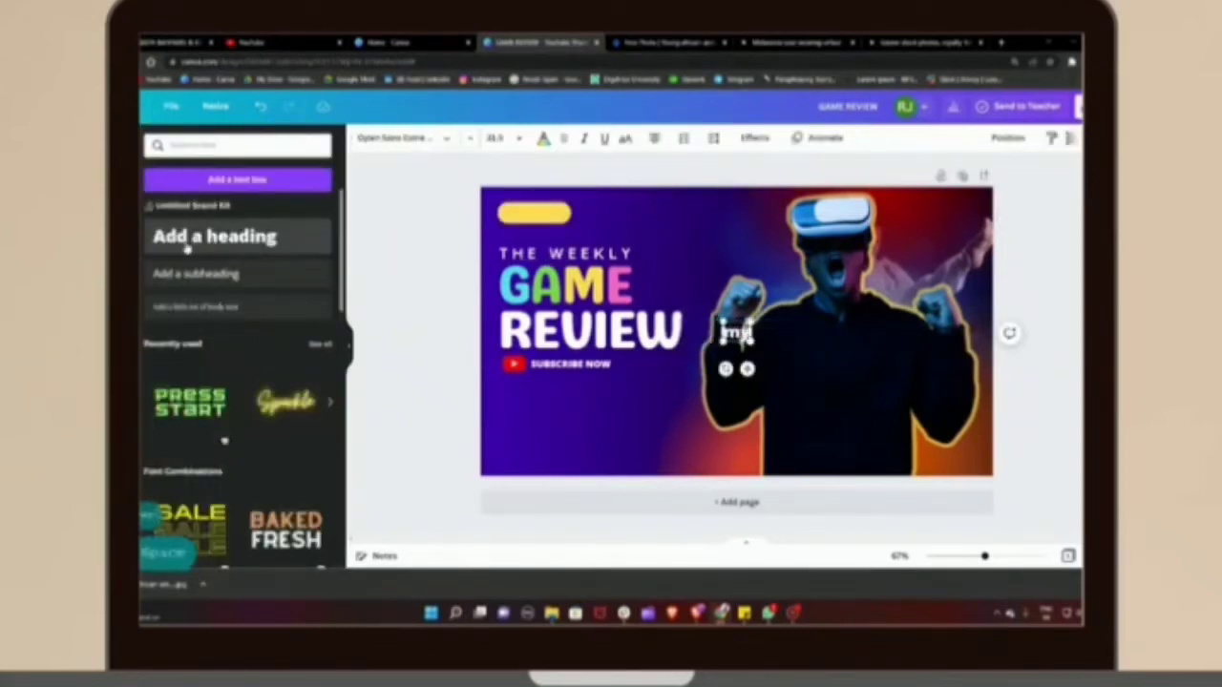
pyautogui.press('BackSpace')
pyautogui.press('BackSpace')
pyautogui.press('BackSpace')
pyautogui.write('m')
pyautogui.press('BackSpace')
pyautogui.write('MY CHANNEL')
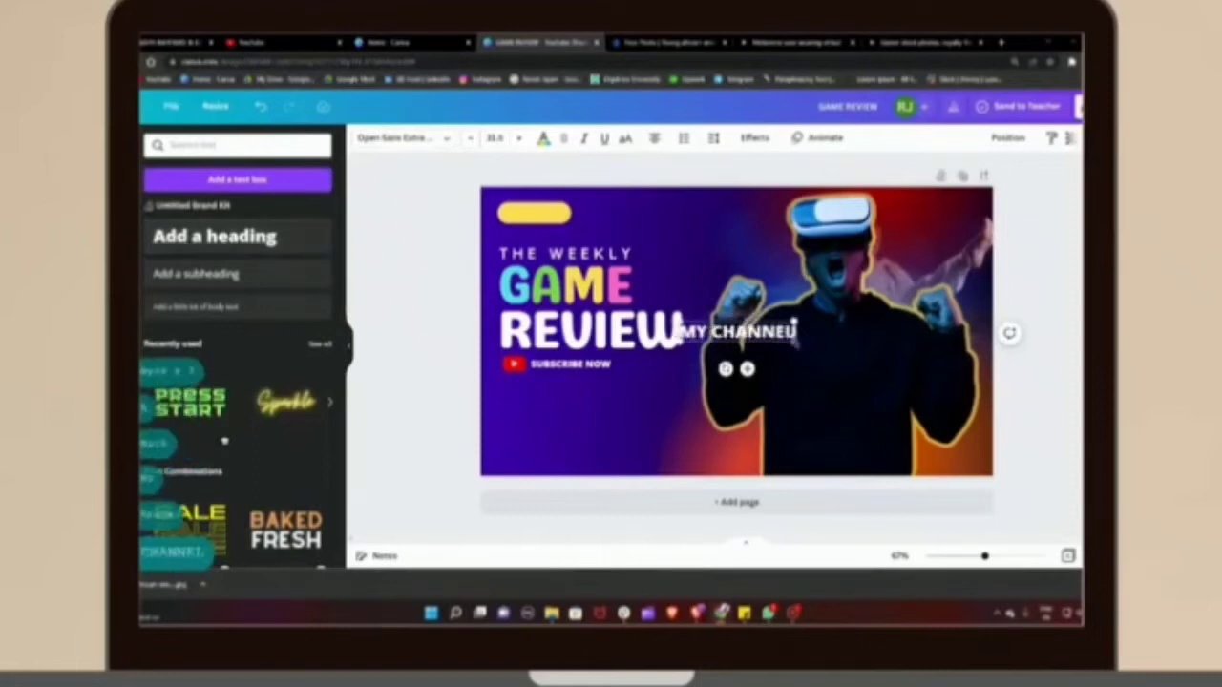
# Place the MY CHANNEL text on the yellow bar and colour it dark purple
pyautogui.moveTo(747, 368); pyautogui.dragTo(545, 250)
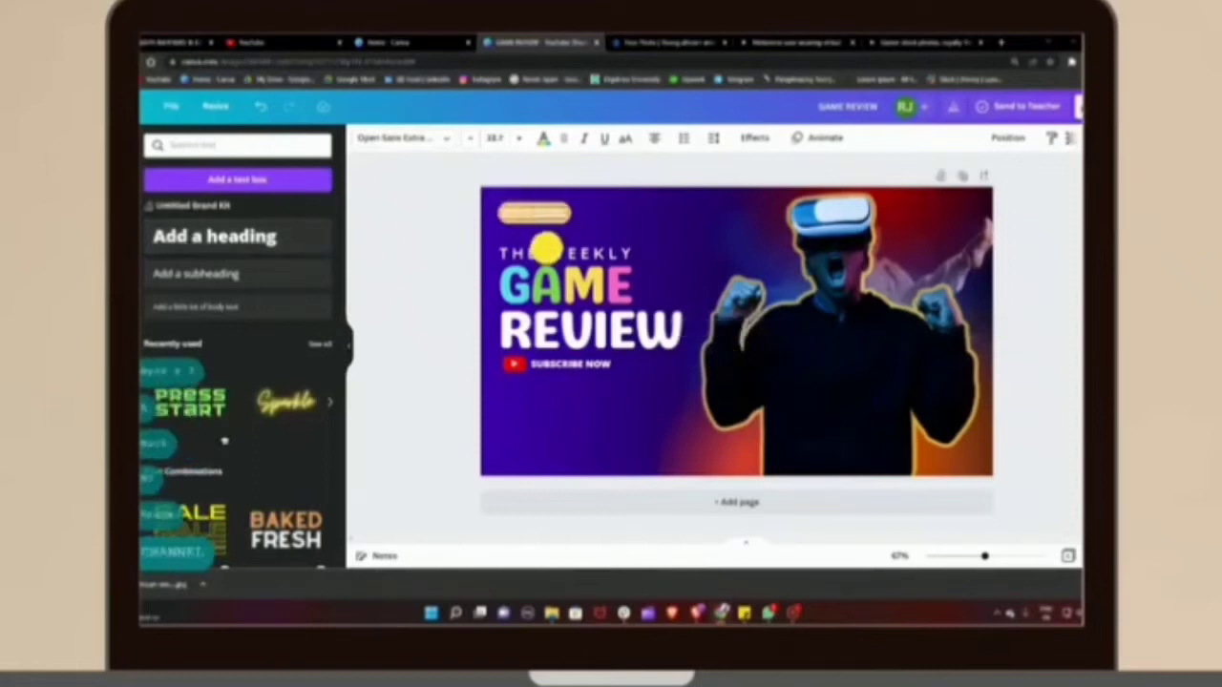
pyautogui.click(543, 140)
pyautogui.click(188, 448)
pyautogui.click(392, 300)
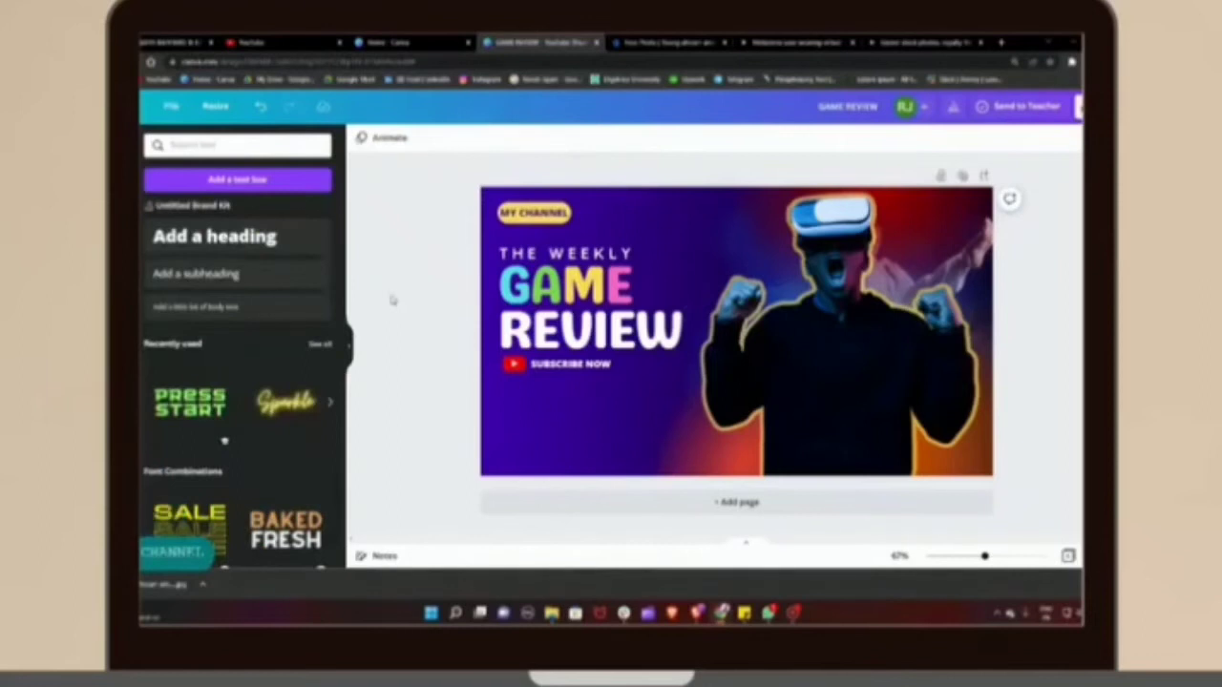
# Add a subheading near the MY CHANNEL label and replace its text with placeholder text copied from the Lorem Ipsum website
pyautogui.click(195, 273)
pyautogui.moveTo(722, 333); pyautogui.dragTo(662, 209)
pyautogui.click(1002, 40)
pyautogui.click(880, 79)
pyautogui.moveTo(361, 291); pyautogui.dragTo(732, 283)
pyautogui.click(497, 42)
pyautogui.hotkey('ctrl', 'v')
# Resize the lorem ipsum text box to two small lines and align it beside the MY CHANNEL label
pyautogui.moveTo(838, 260); pyautogui.dragTo(633, 246)
pyautogui.click(632, 246)
pyautogui.moveTo(587, 209); pyautogui.dragTo(775, 213)
pyautogui.moveTo(463, 211); pyautogui.dragTo(593, 220)
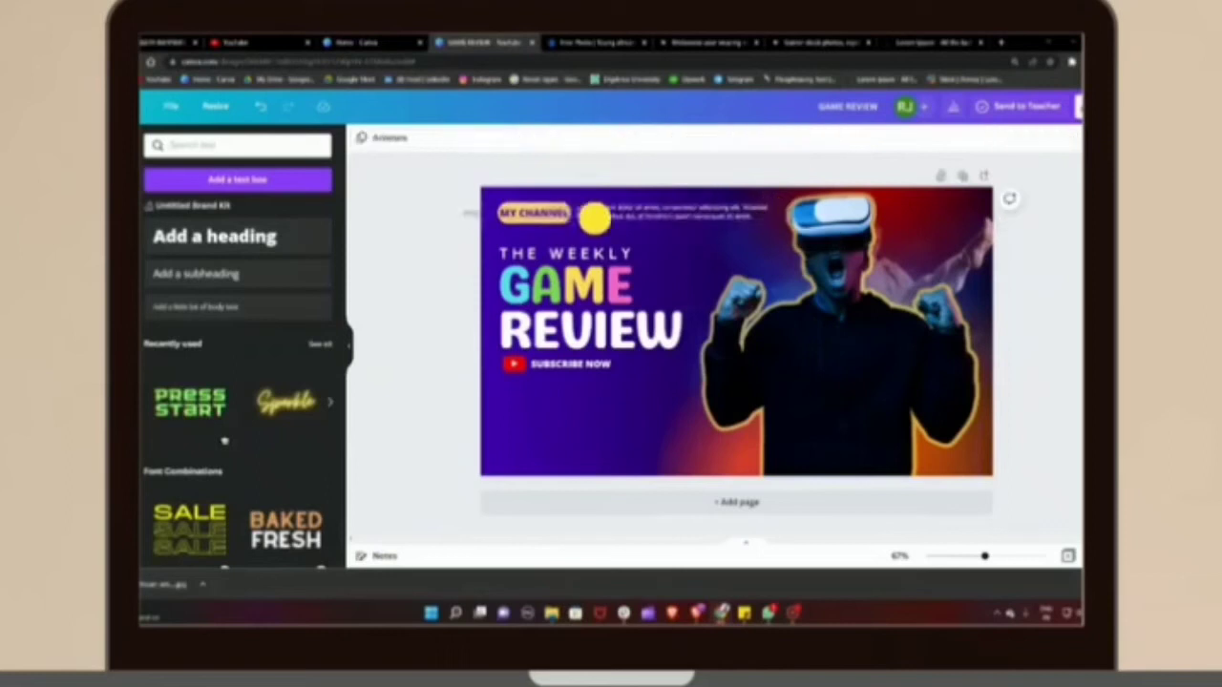
pyautogui.click(390, 328)
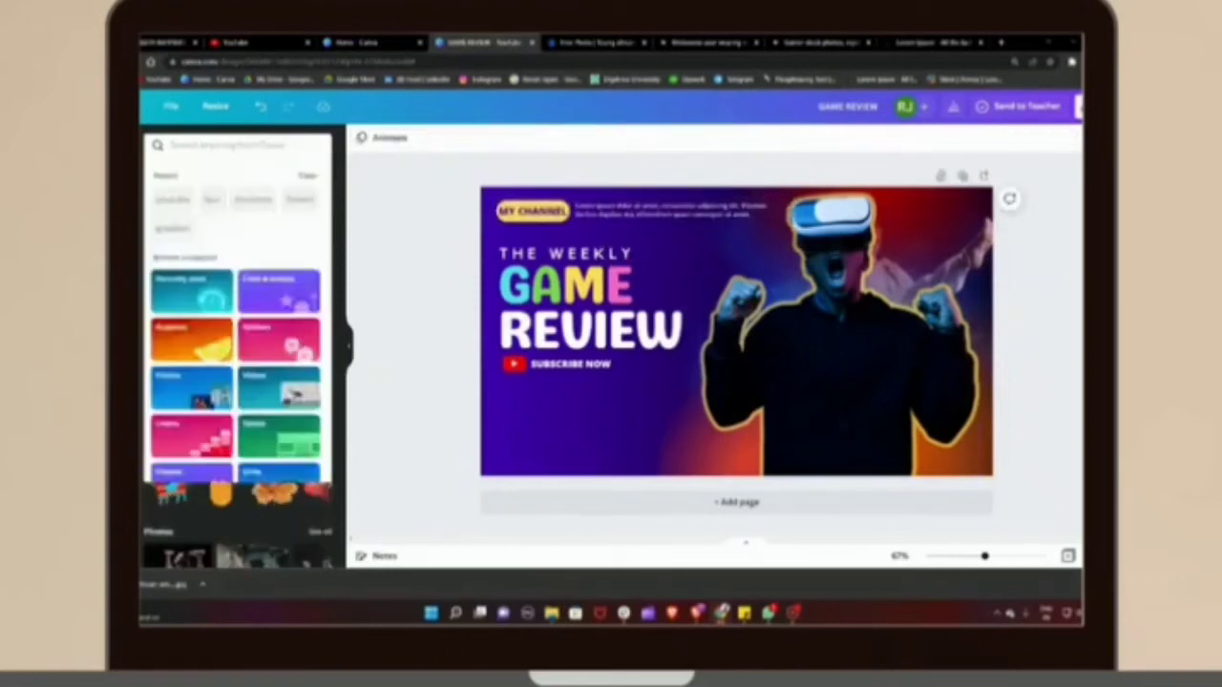
# Search the elements for "instagram", add the circular icon in white, and place it small near the thumbnail's lower-left corner
pyautogui.write('insta')
pyautogui.click(240, 197)
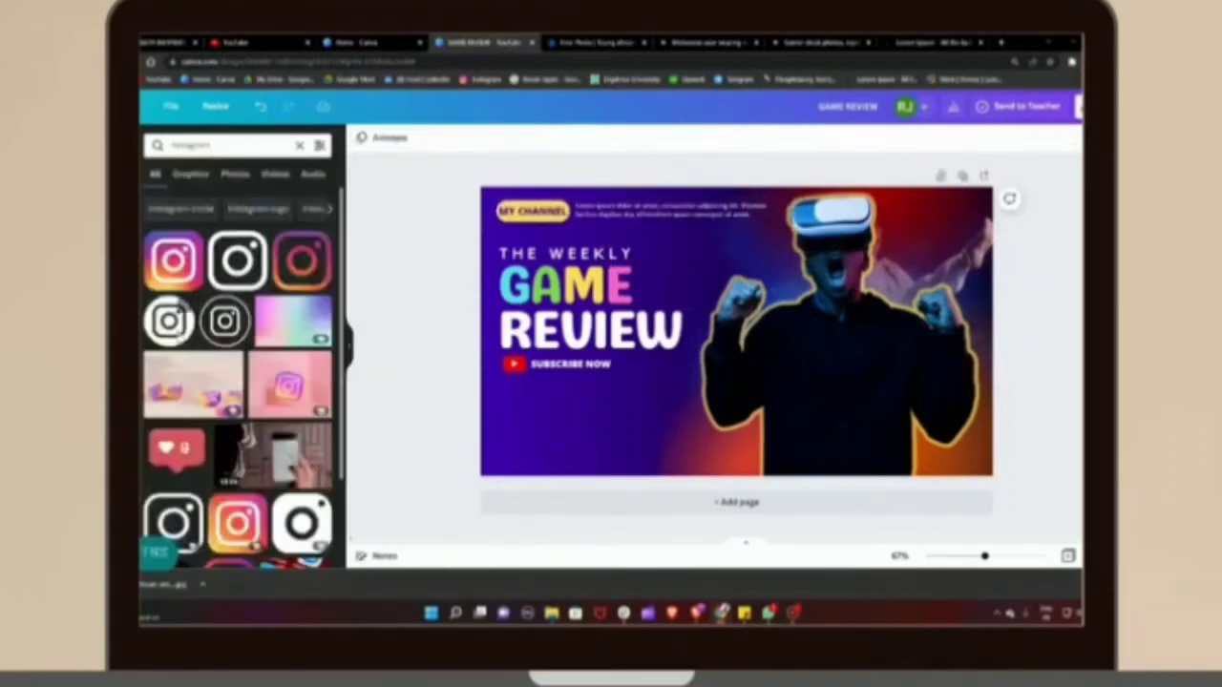
pyautogui.click(180, 329)
pyautogui.click(357, 138)
pyautogui.click(319, 235)
pyautogui.moveTo(838, 363); pyautogui.dragTo(621, 397)
pyautogui.click(261, 106)
pyautogui.moveTo(621, 338); pyautogui.dragTo(516, 428)
pyautogui.click(519, 442)
# Add the circular Facebook icon, recolour it white, and shrink it to match the Instagram icon in the same row
pyautogui.click(432, 441)
pyautogui.click(417, 406)
pyautogui.click(259, 409)
pyautogui.click(359, 137)
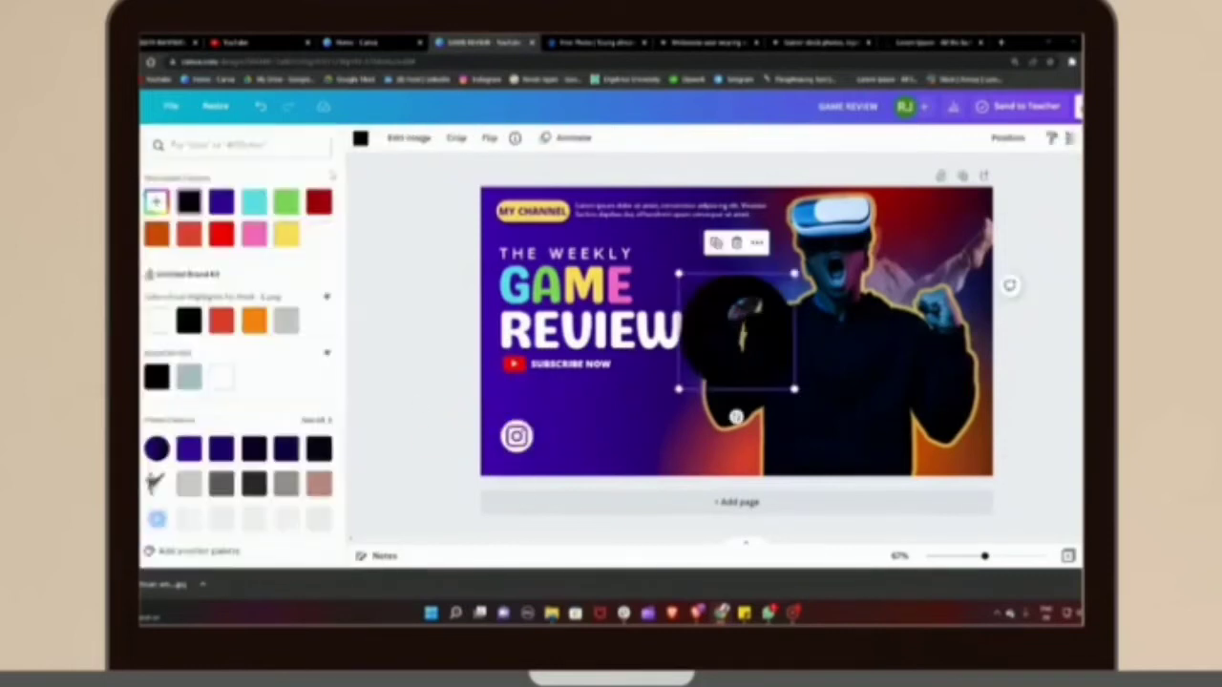
pyautogui.click(319, 234)
pyautogui.click(792, 275)
pyautogui.moveTo(792, 276); pyautogui.dragTo(601, 435)
# Search the elements for "twitter", add the white circular icon, and place it small between the Instagram and Facebook icons
pyautogui.doubleClick(190, 145)
pyautogui.write('TE')
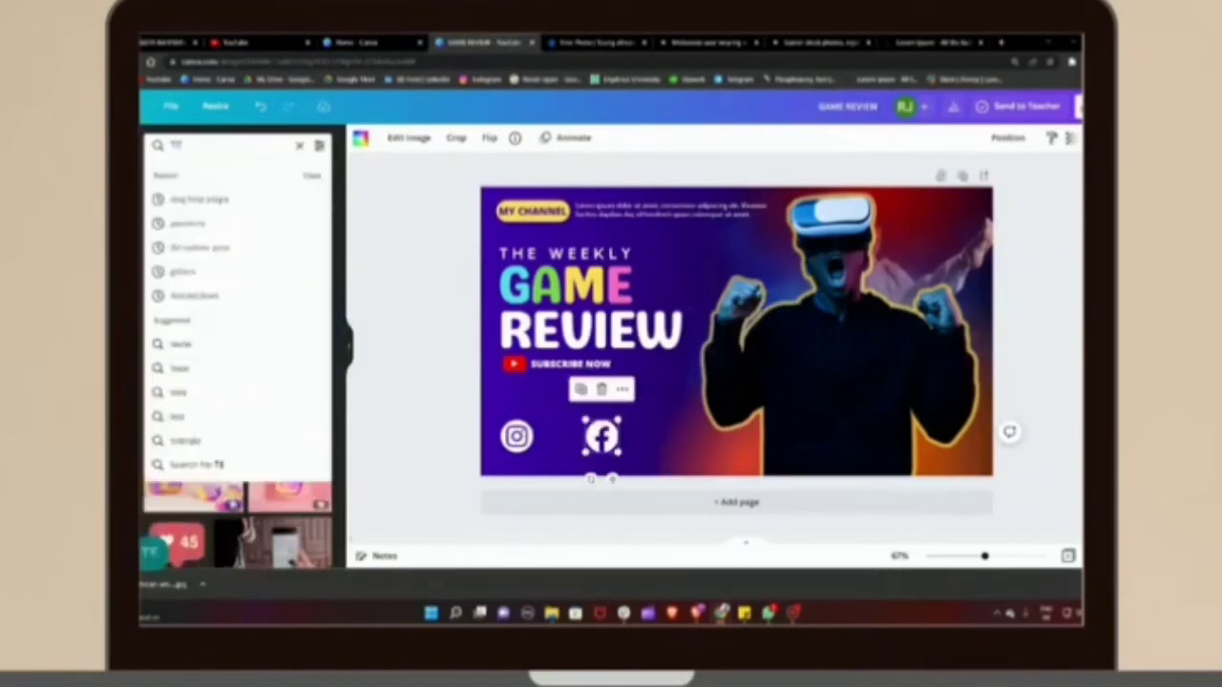
pyautogui.press('BackSpace')
pyautogui.write('W')
pyautogui.click(166, 273)
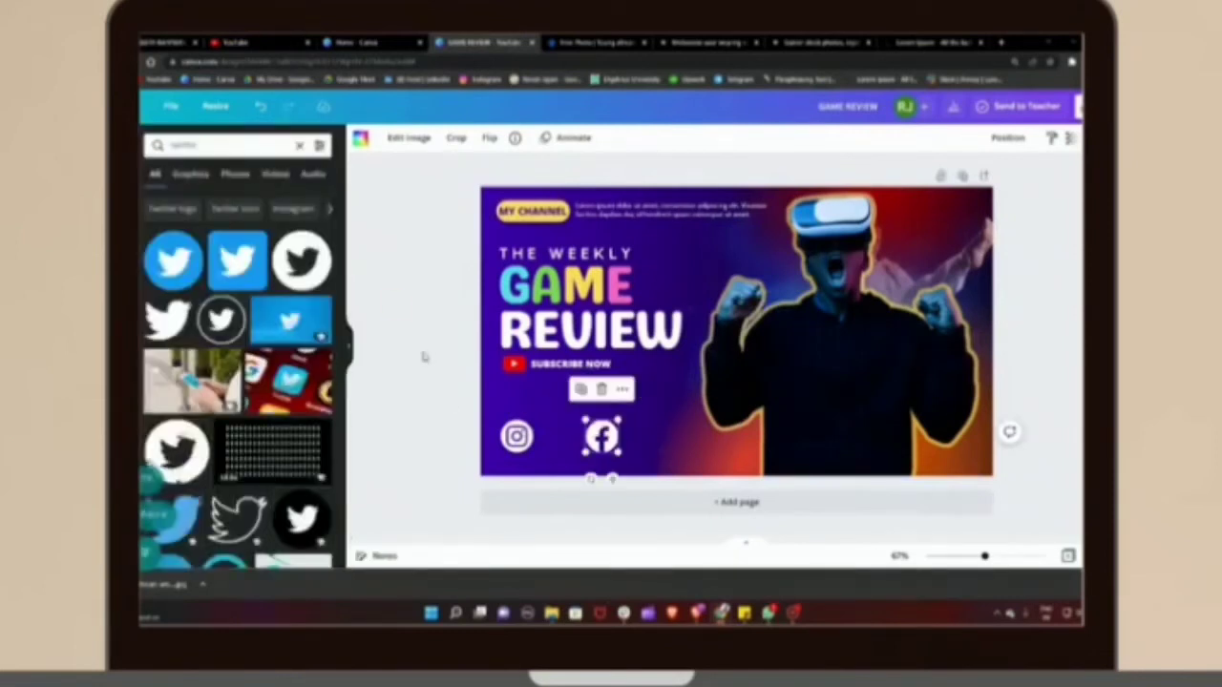
pyautogui.click(299, 266)
pyautogui.moveTo(792, 276); pyautogui.dragTo(572, 420)
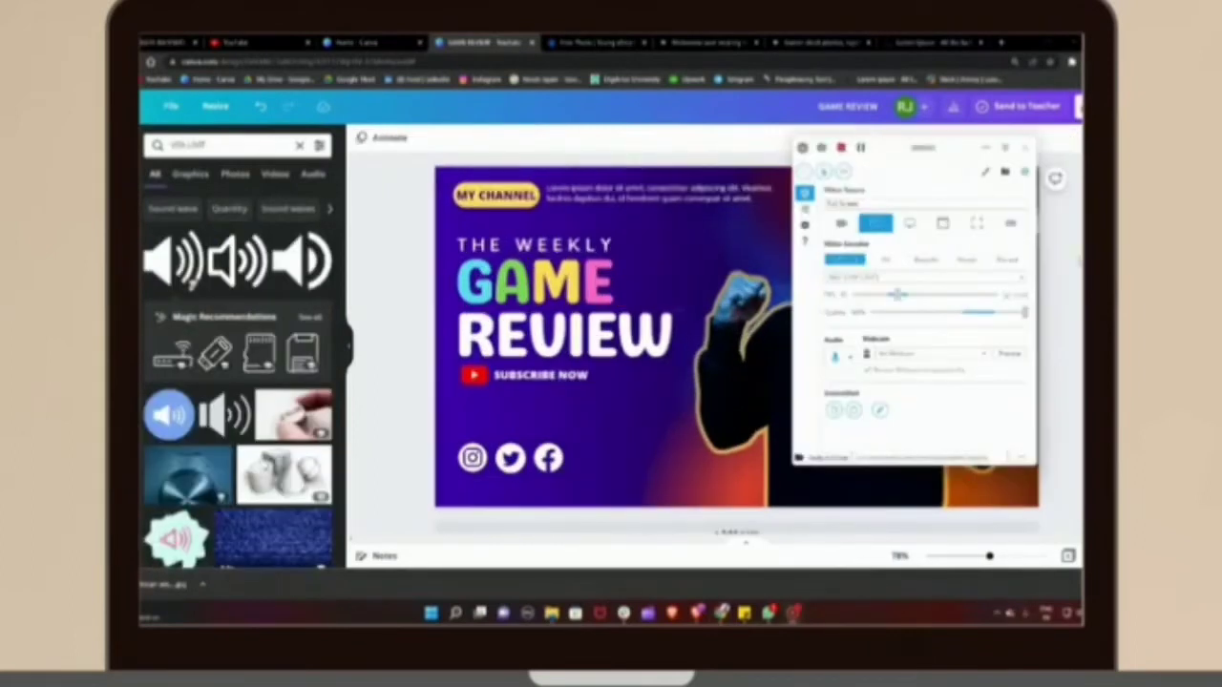
# Select the three social media icons together and move them slightly down toward the thumbnail's lower edge
pyautogui.click(1077, 258)
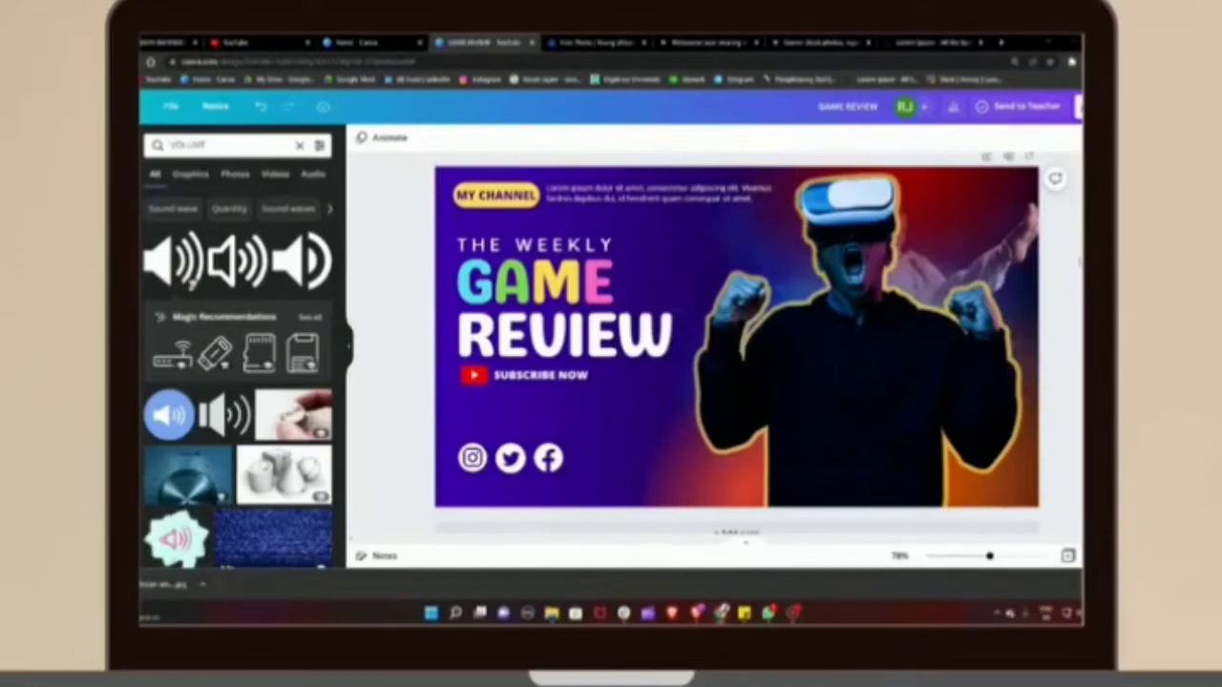
pyautogui.click(983, 558)
pyautogui.moveTo(987, 556); pyautogui.dragTo(983, 556)
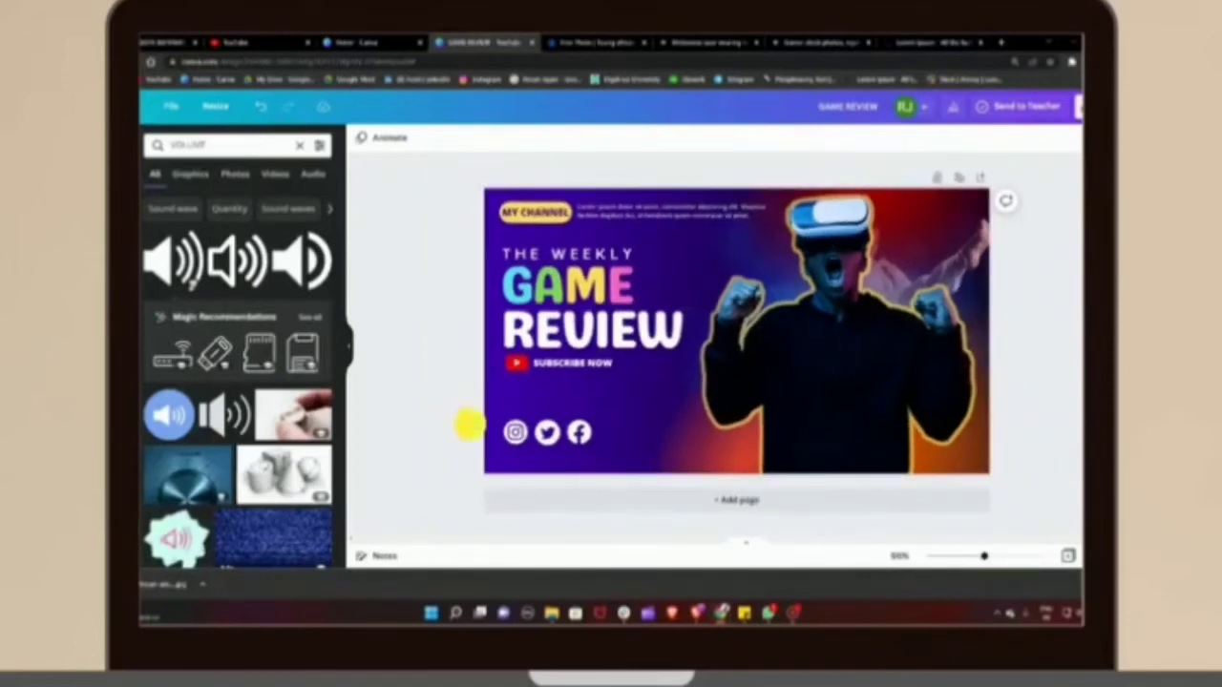
pyautogui.moveTo(584, 439); pyautogui.dragTo(571, 445)
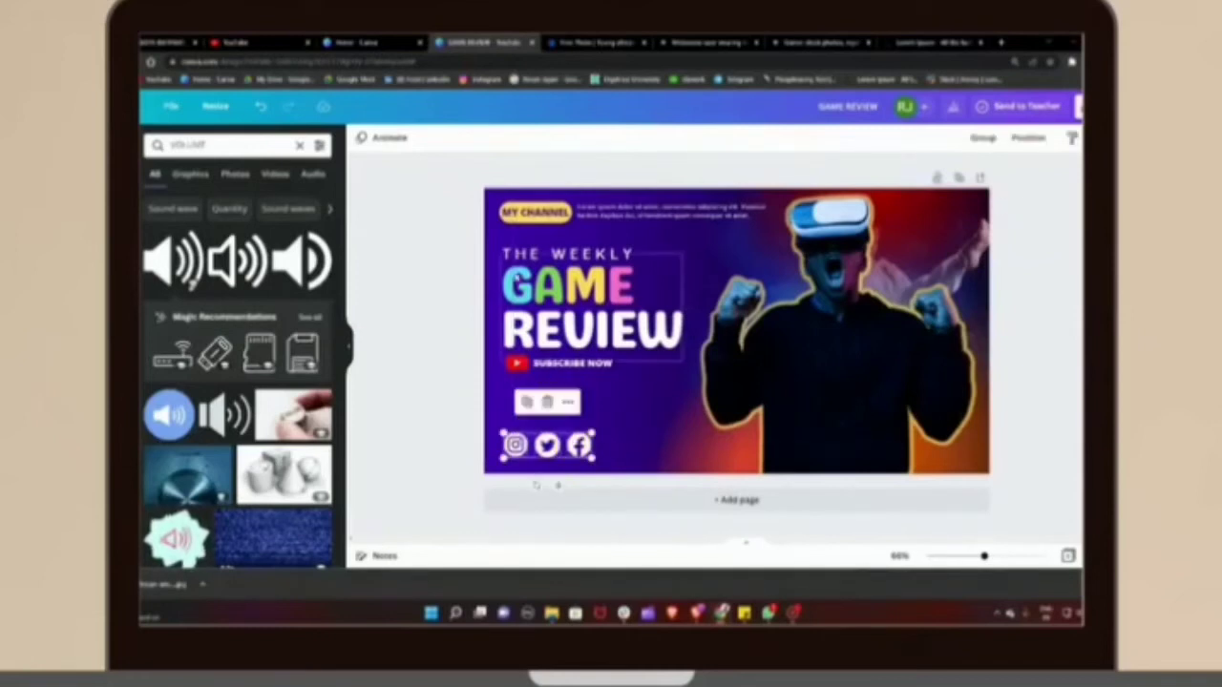
# Select the THE WEEKLY GAME REVIEW heading with the subscribe prompt and move the whole block down slightly
pyautogui.click(475, 259)
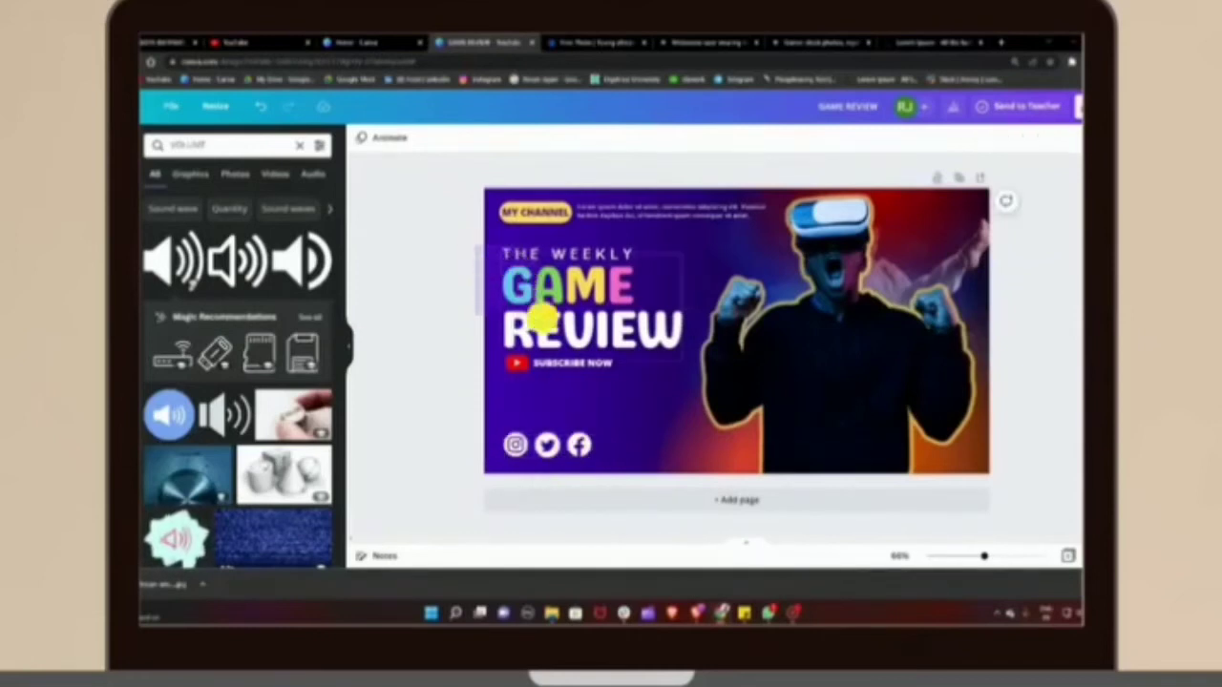
pyautogui.click(575, 367)
pyautogui.moveTo(573, 349); pyautogui.dragTo(571, 369)
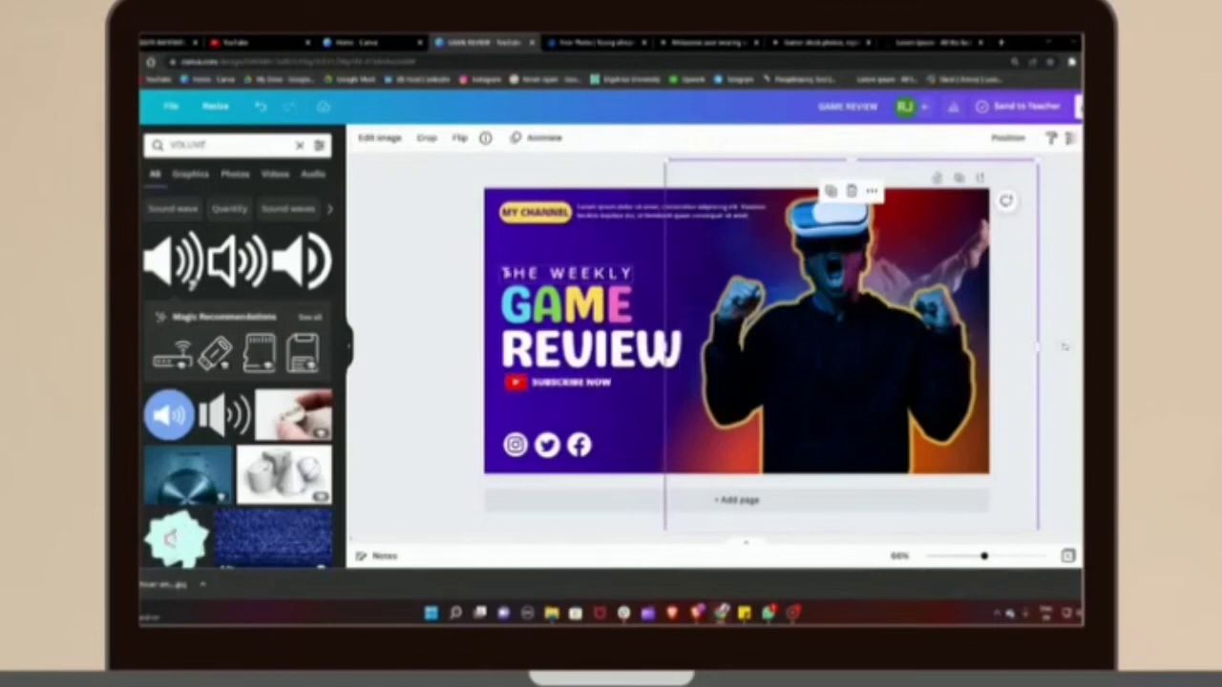
# Enlarge the heading block with the subscribe prompt together and align it with the thumbnail's left margin
pyautogui.moveTo(523, 350); pyautogui.dragTo(590, 388)
pyautogui.click(468, 285)
pyautogui.moveTo(474, 266); pyautogui.dragTo(546, 385)
pyautogui.moveTo(687, 267); pyautogui.dragTo(701, 253)
pyautogui.moveTo(649, 301); pyautogui.dragTo(646, 301)
pyautogui.click(424, 315)
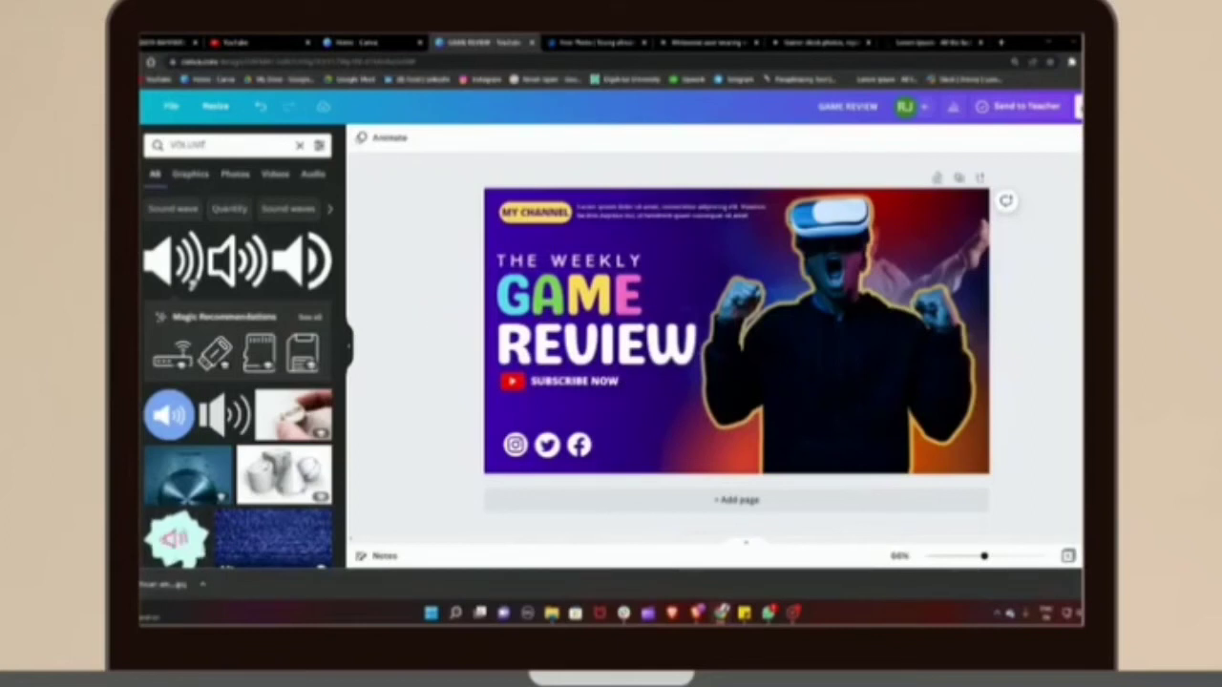
# Download the finished GAME REVIEW design as a PNG file
pyautogui.click(1080, 106)
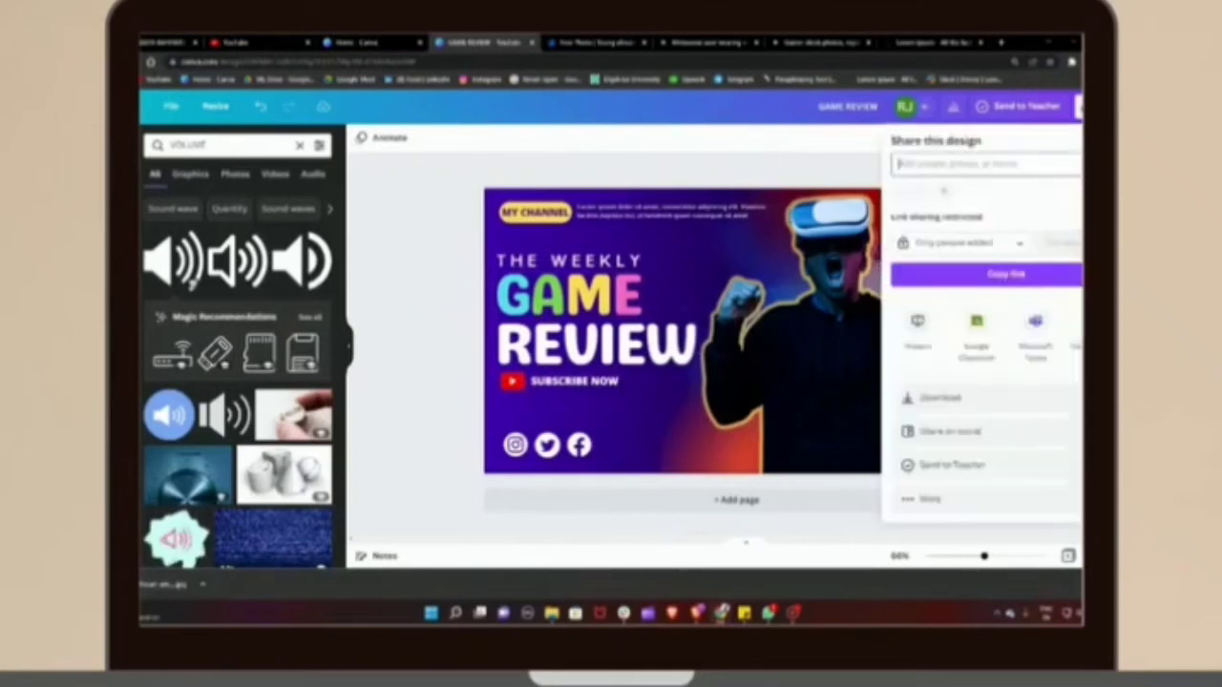
pyautogui.click(968, 397)
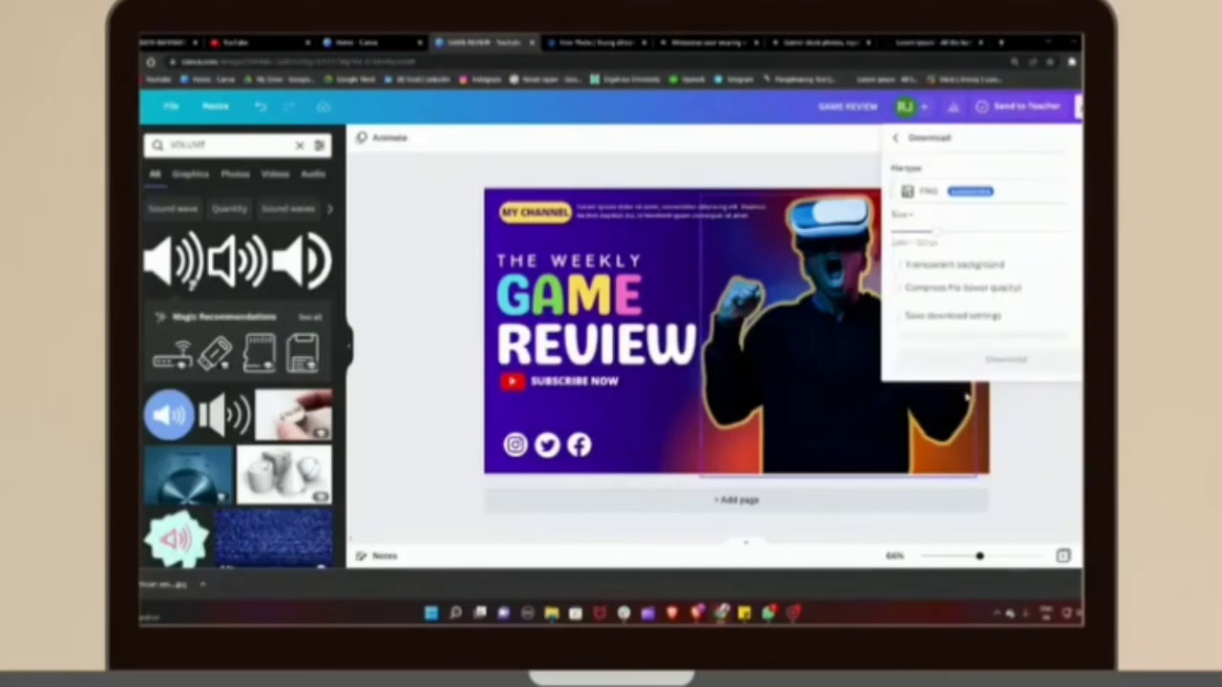
pyautogui.click(965, 355)
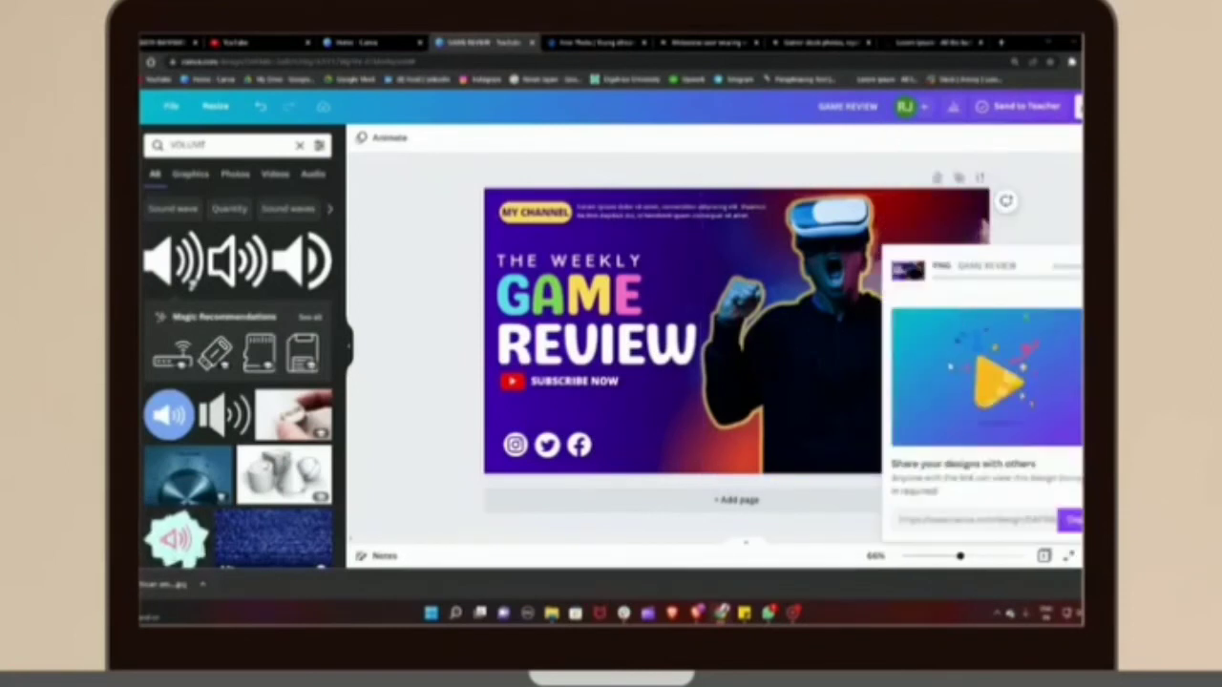
pyautogui.click(1047, 212)
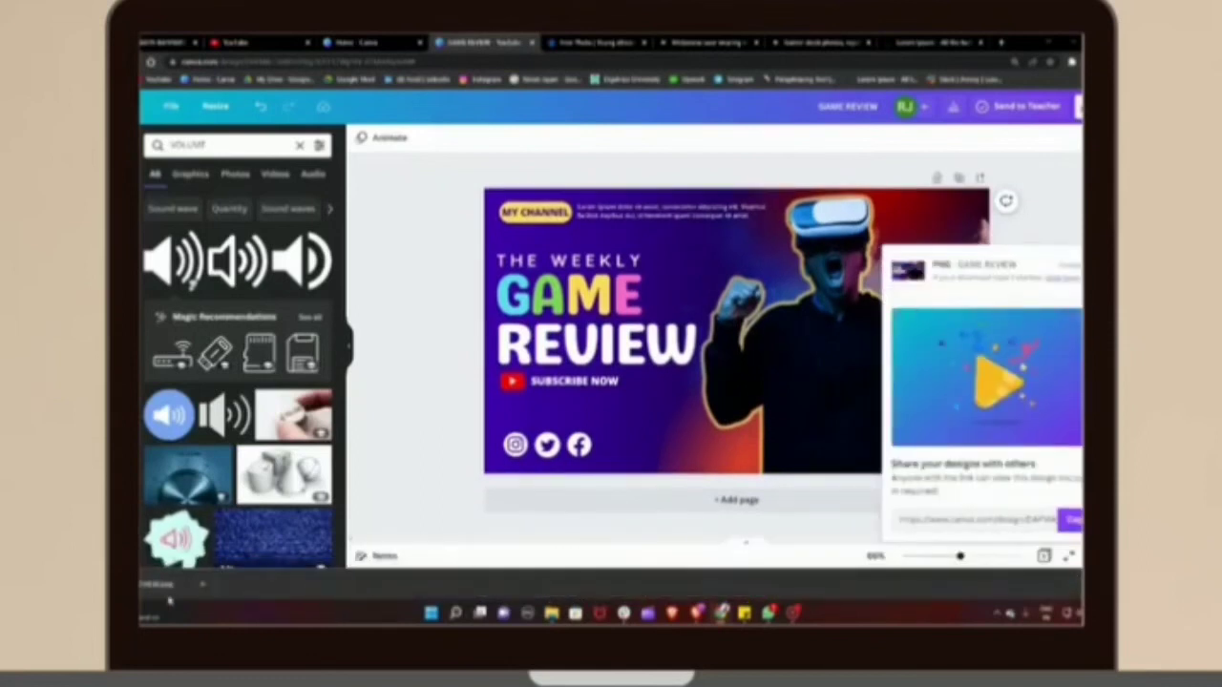
# Open the downloaded PNG in the image viewer and check the finished thumbnail
pyautogui.click(167, 592)
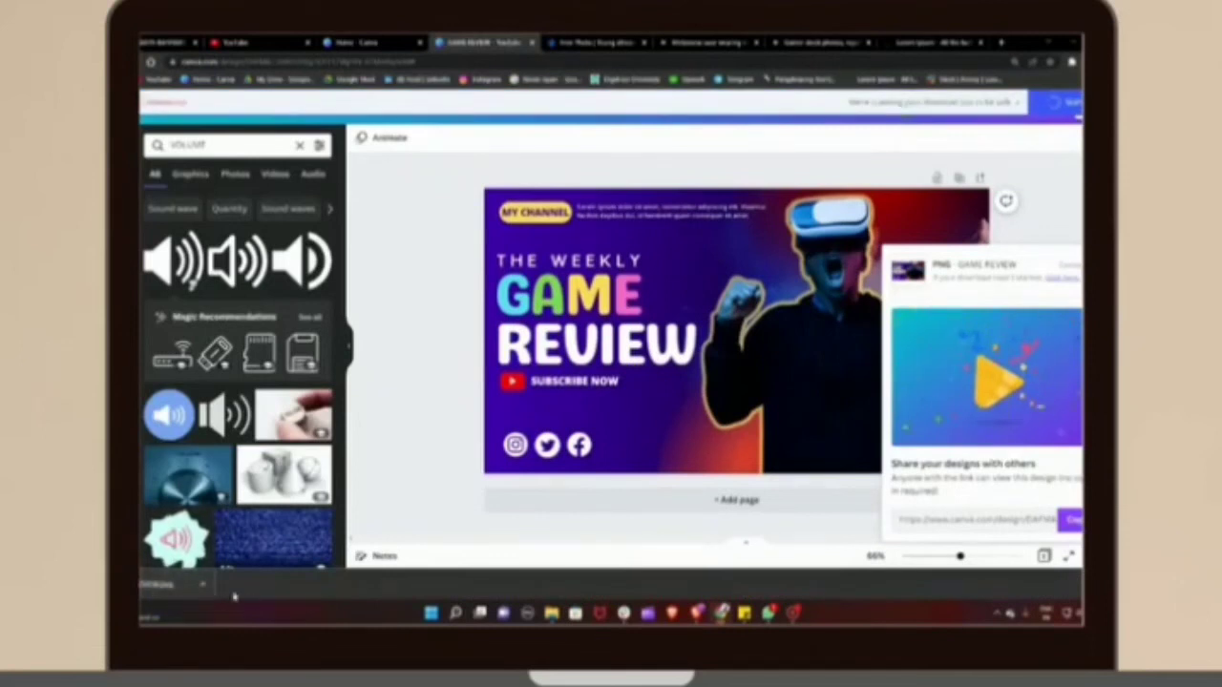
pyautogui.click(159, 585)
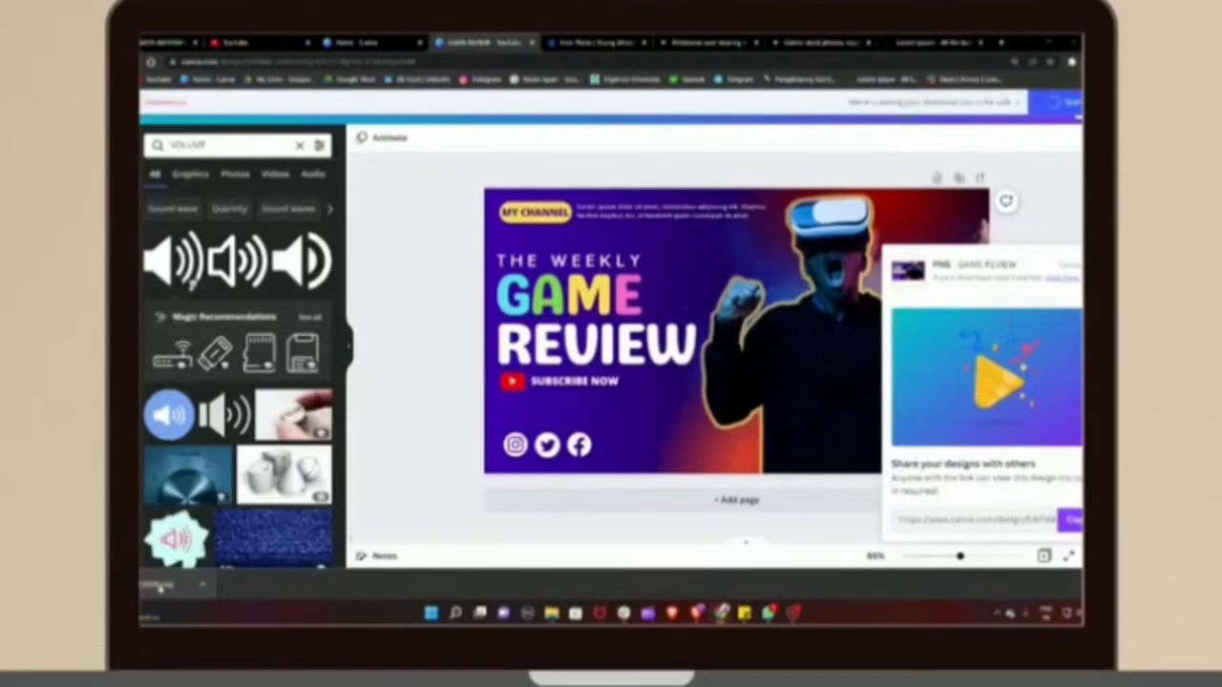
pyautogui.click(167, 580)
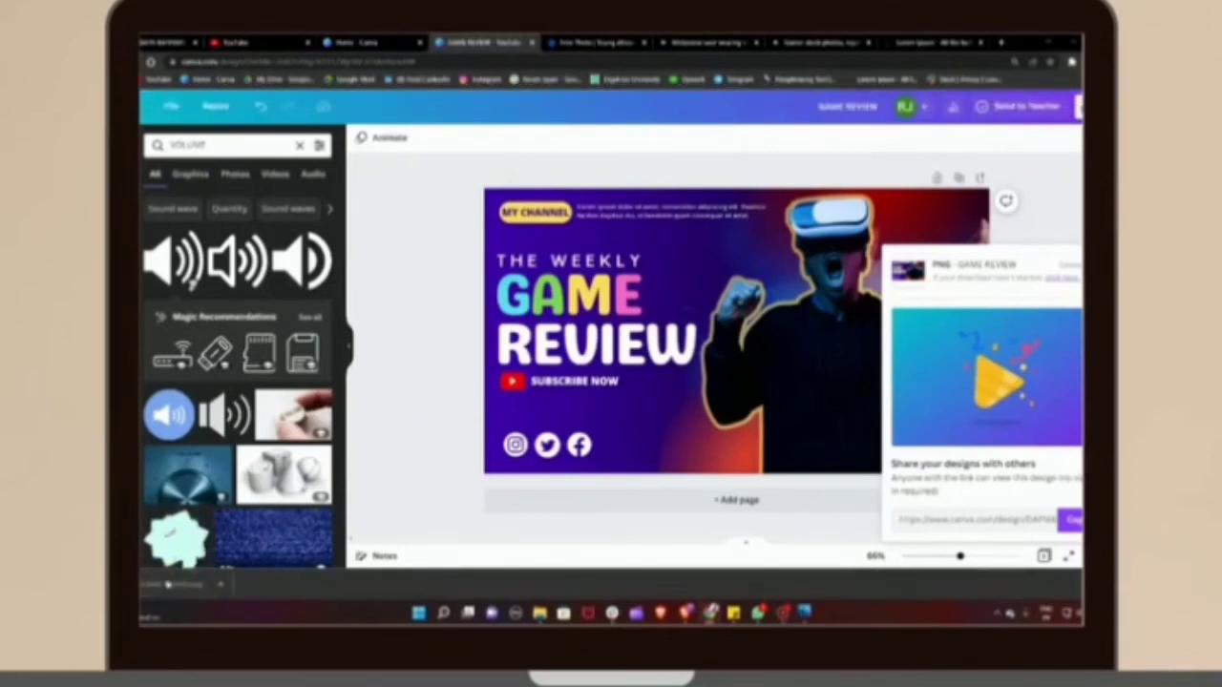
pyautogui.click(811, 616)
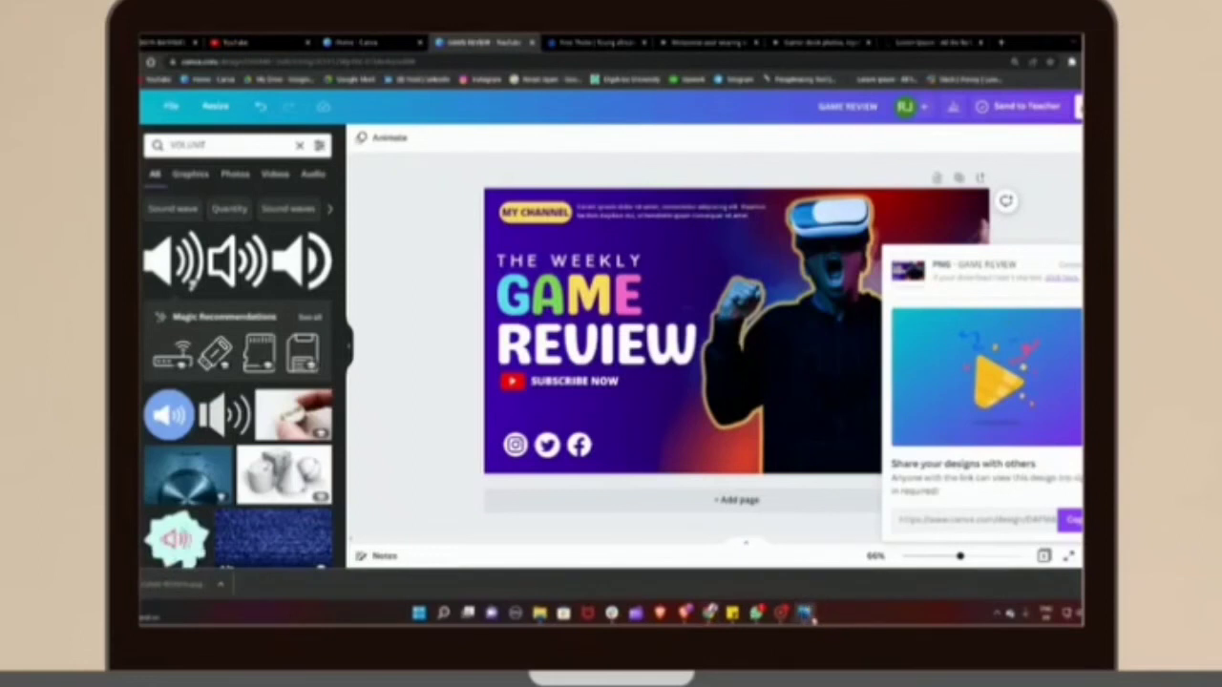
pyautogui.click(800, 562)
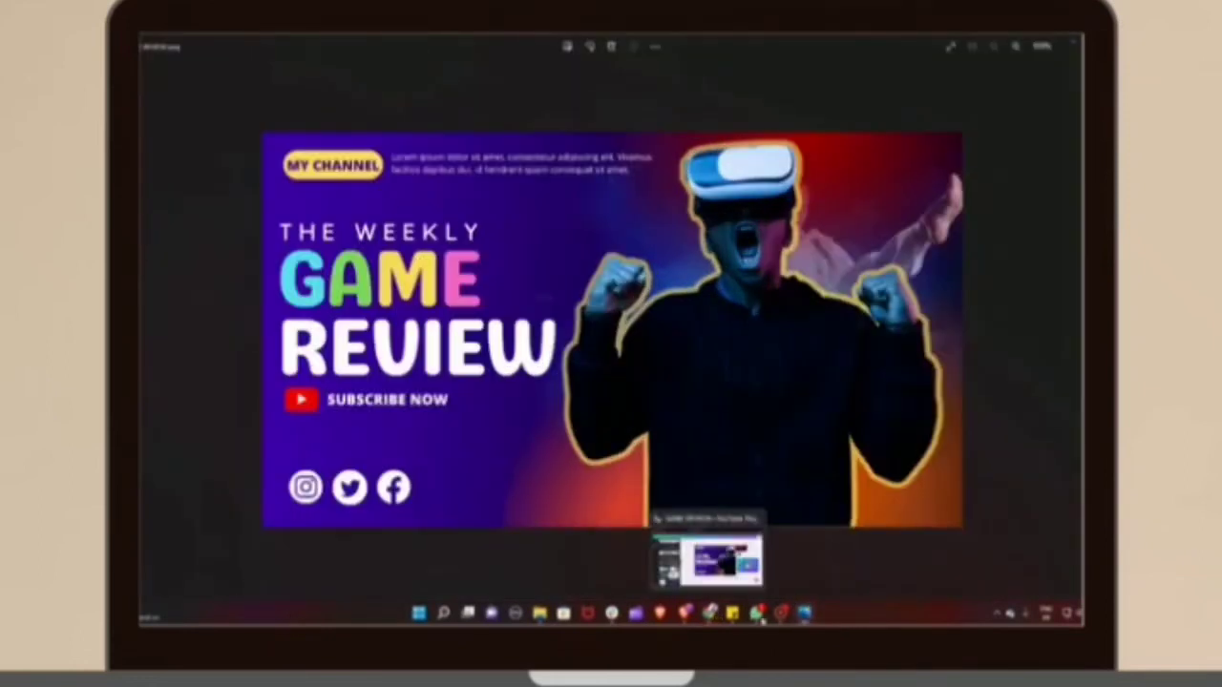
pyautogui.click(783, 614)
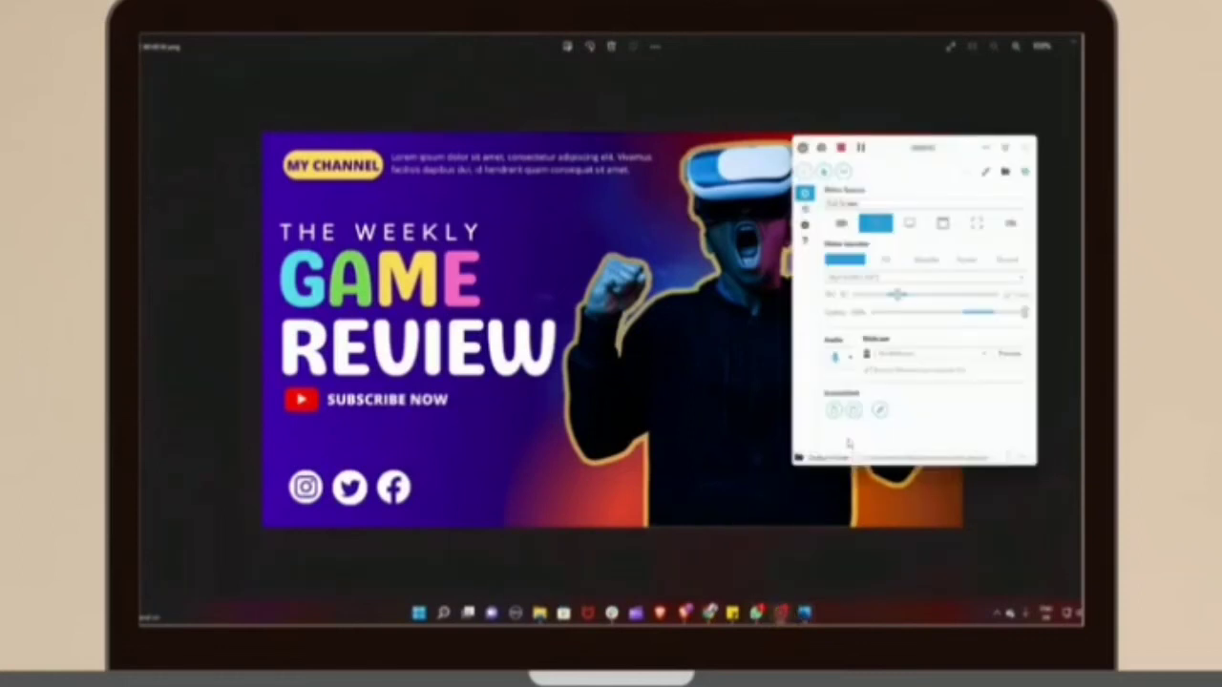